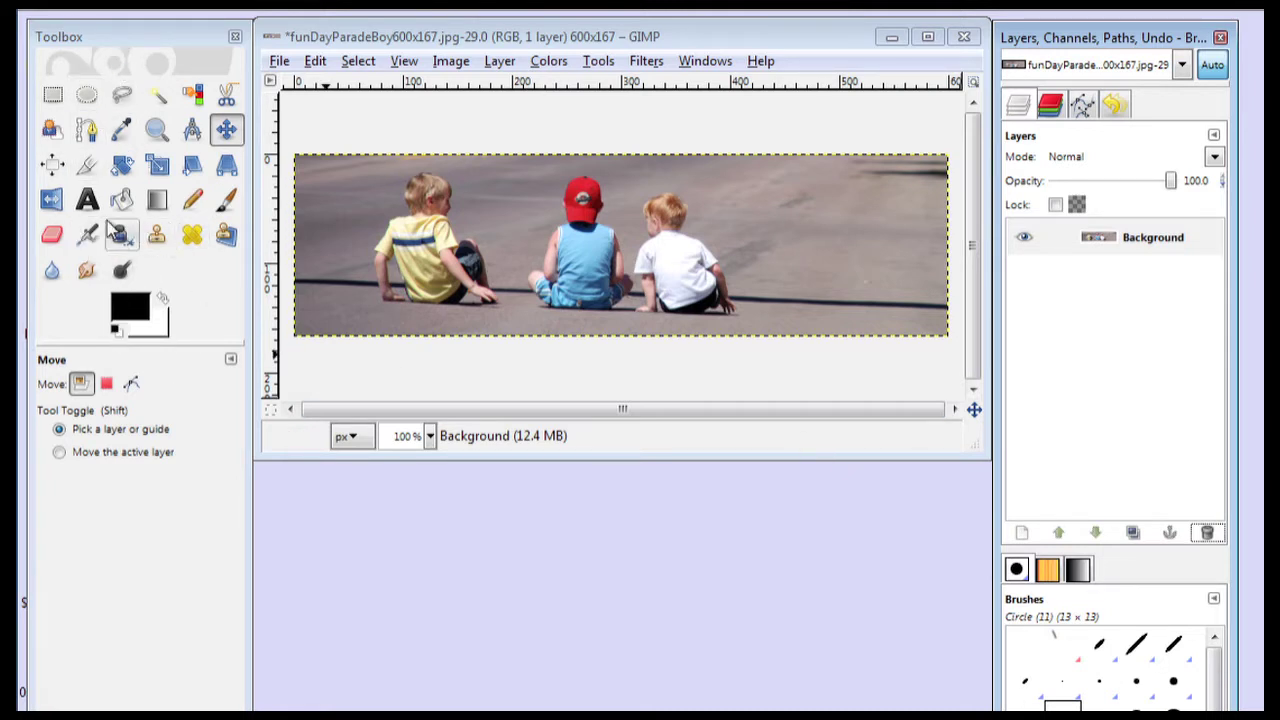
Step: Activate the Text tool to add text over the 600×167 parade photo
left_click(86, 200)
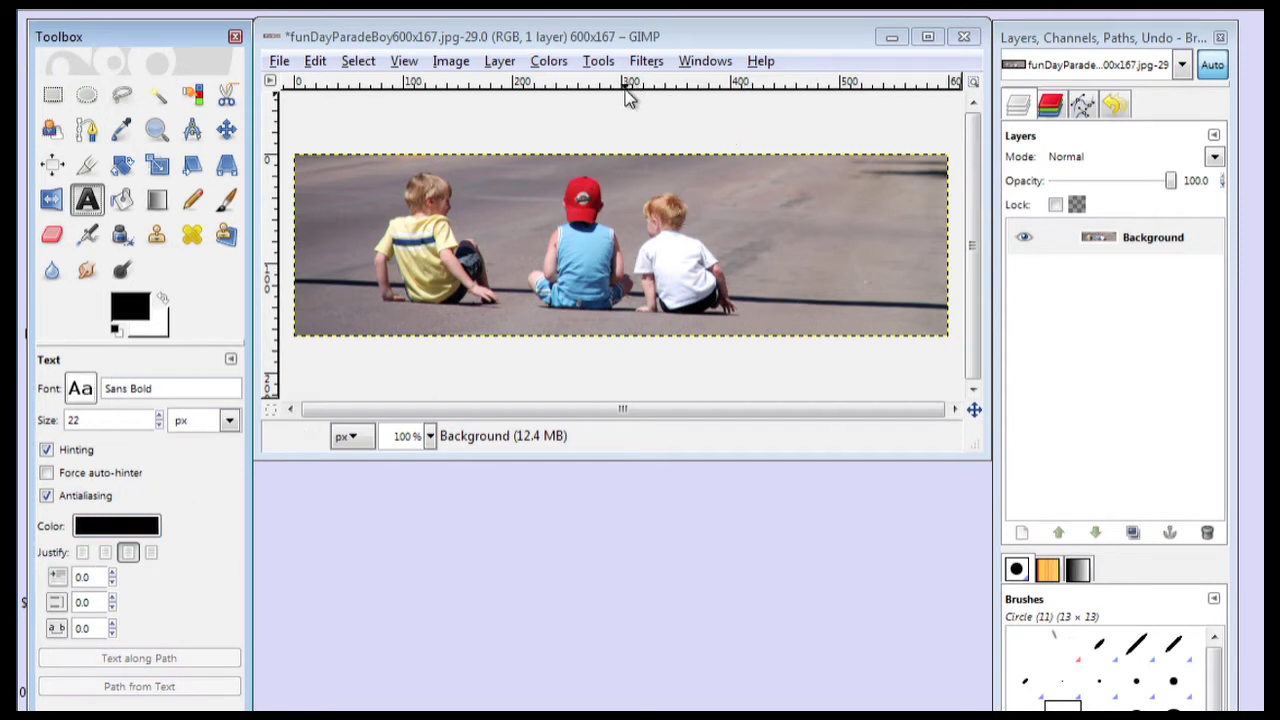
left_click(429, 437)
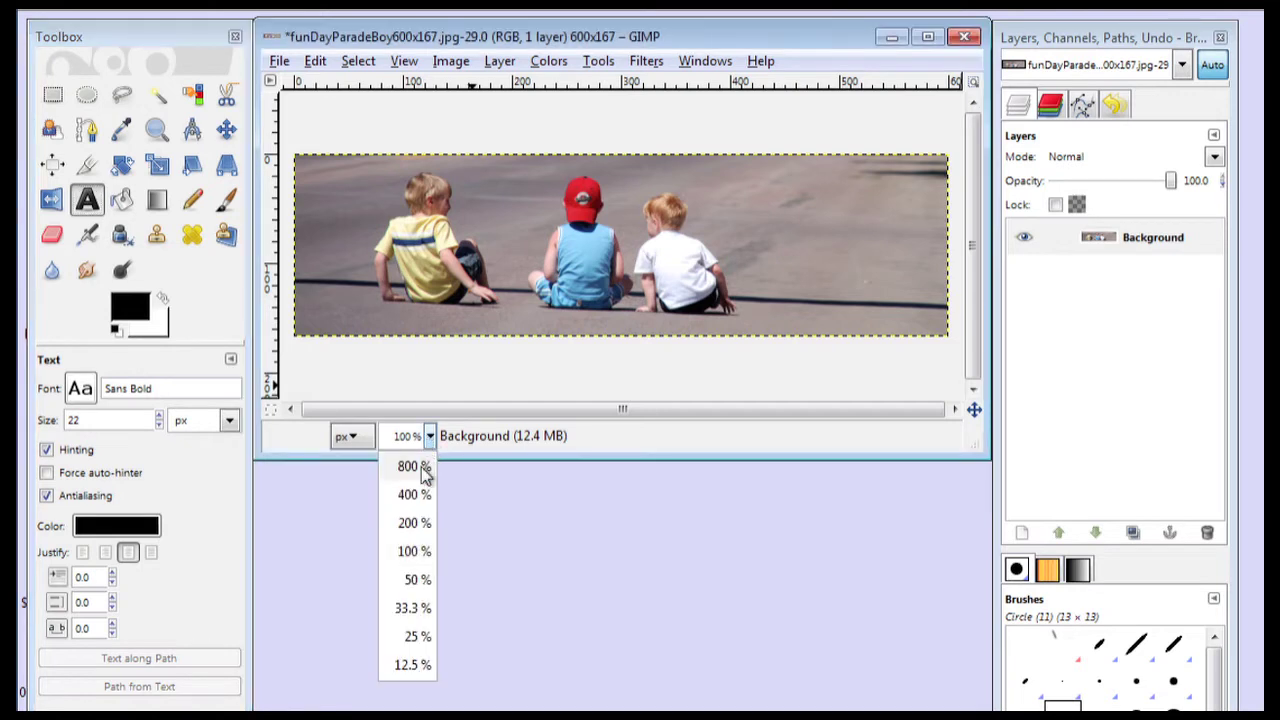
left_click(412, 522)
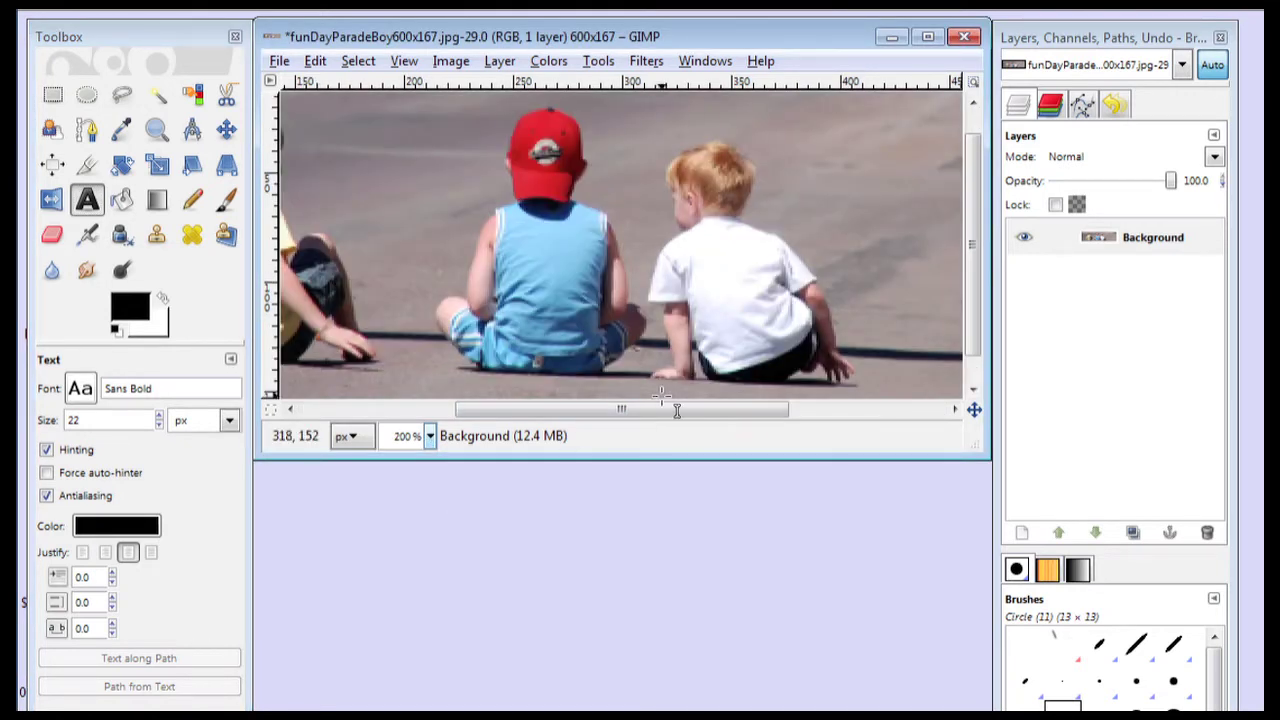
left_click_drag(668, 409, 894, 432)
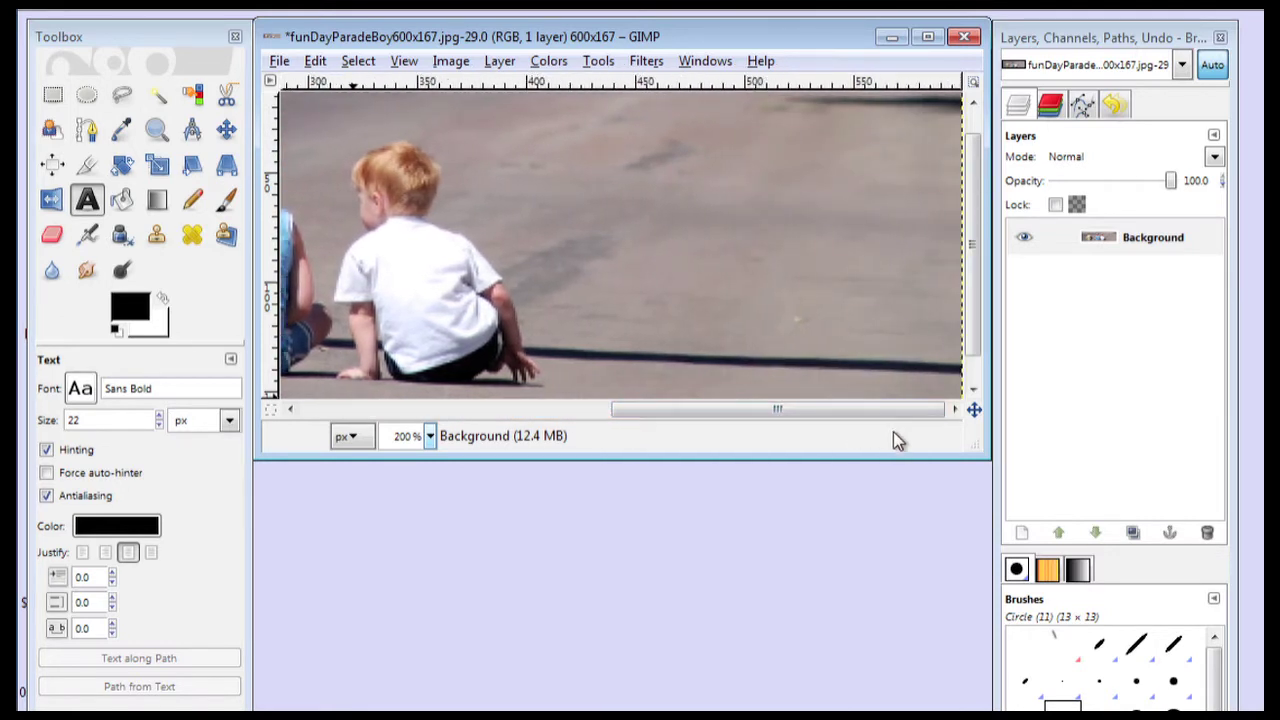
left_click(430, 437)
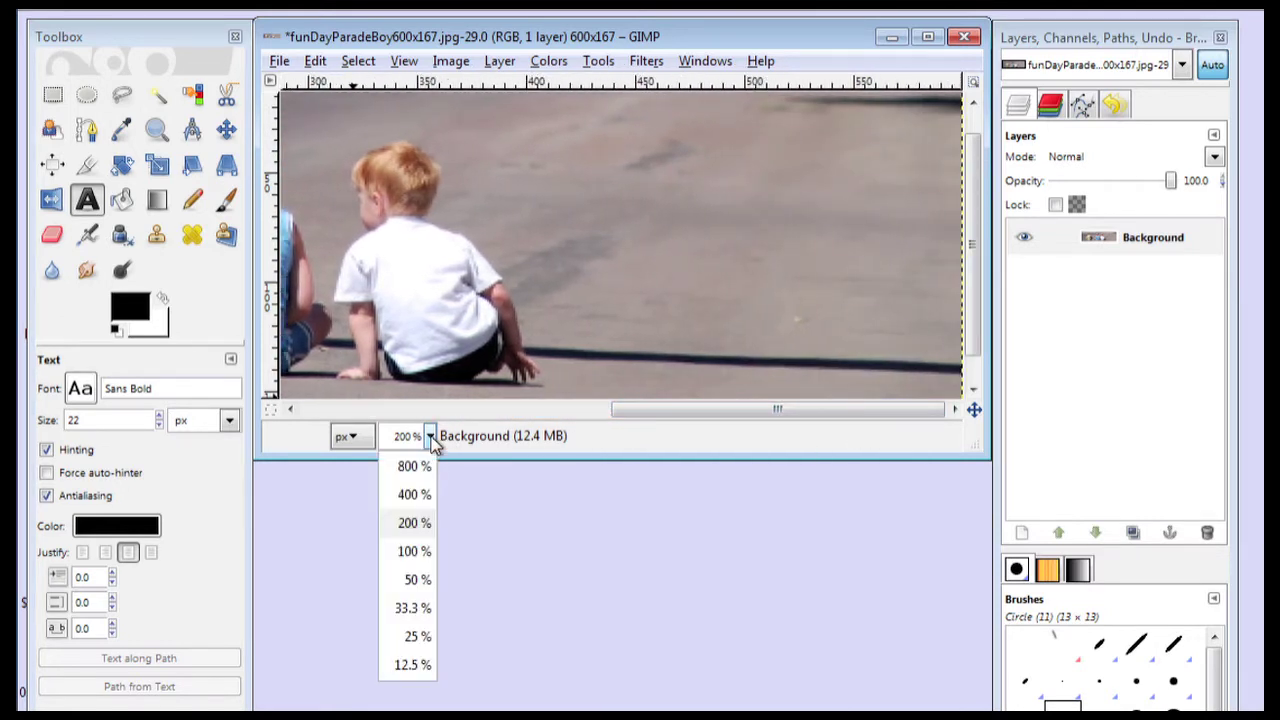
left_click(423, 551)
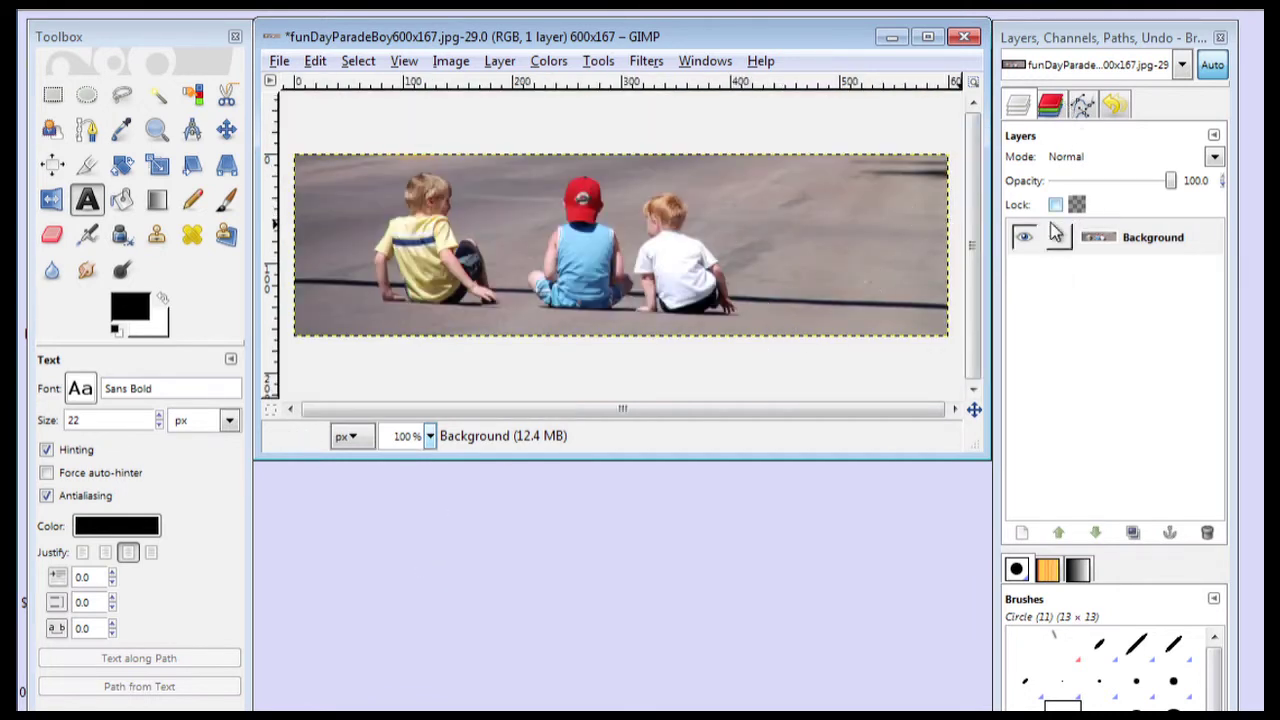
left_click(700, 61)
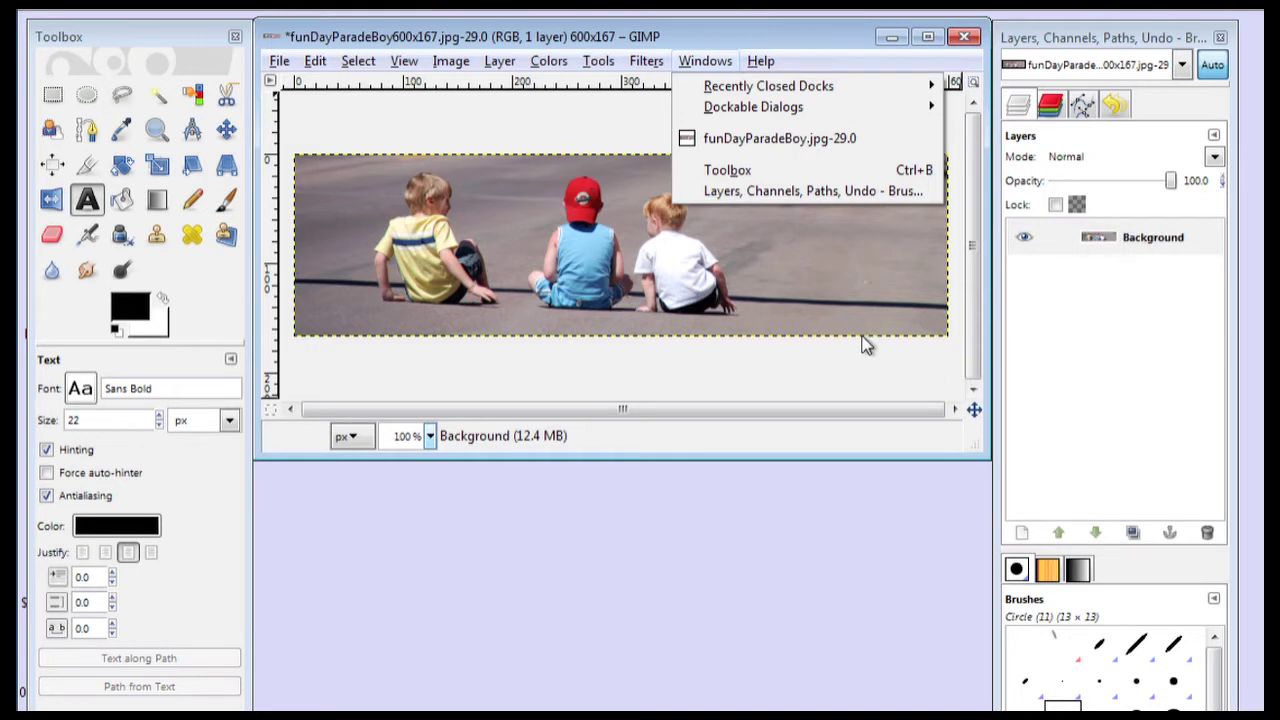
left_click(829, 355)
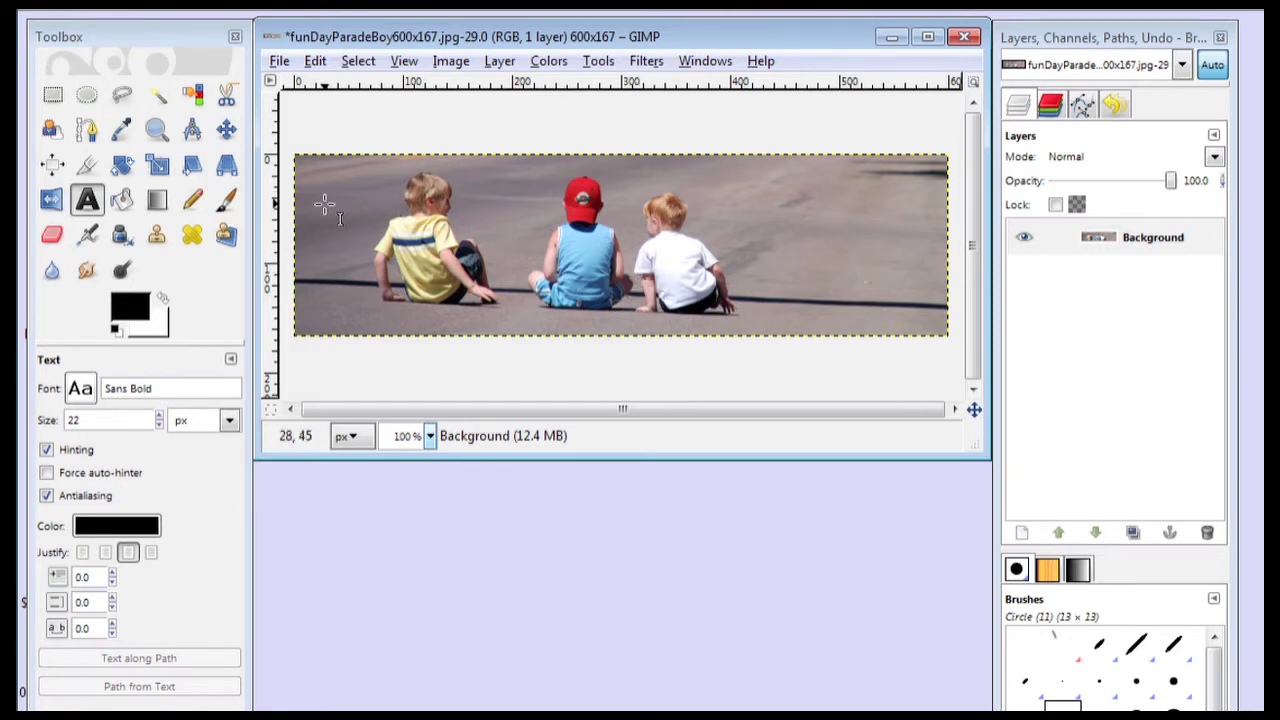
left_click(86, 200)
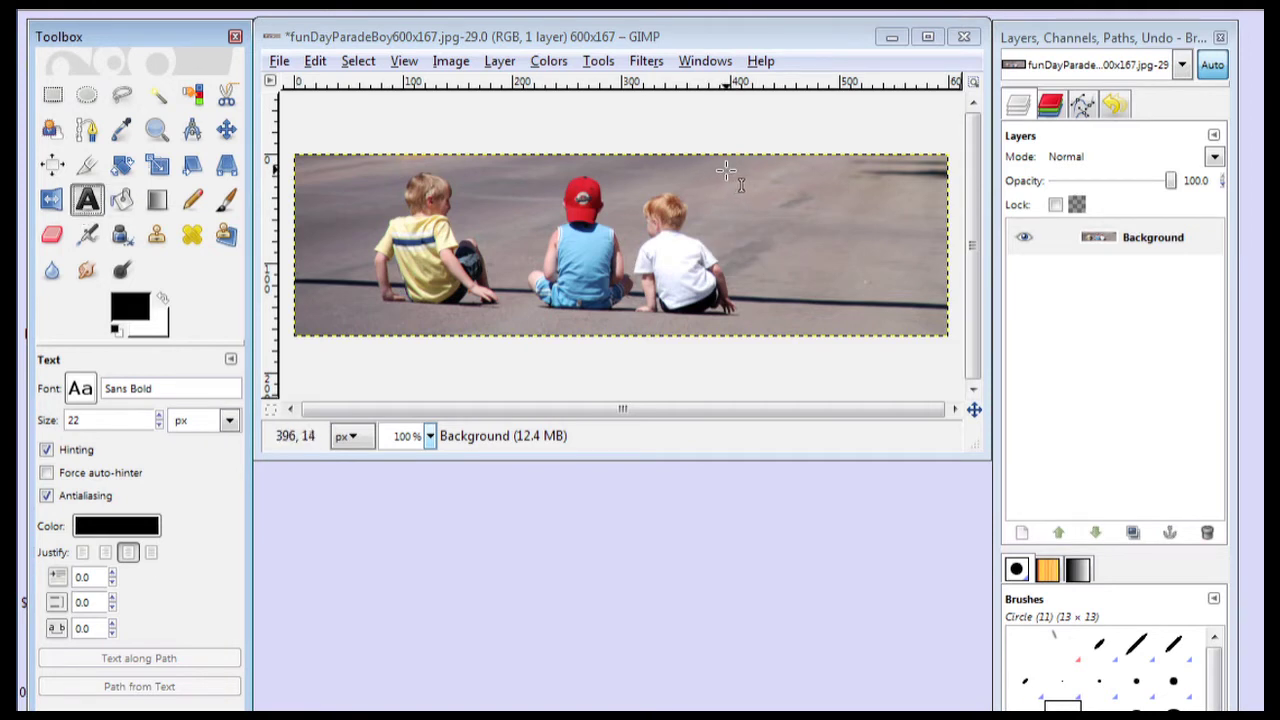
Step: Draw a text box at the photo's top right, type 'Fun Days Parade', and select the text
left_click_drag(726, 170, 940, 309)
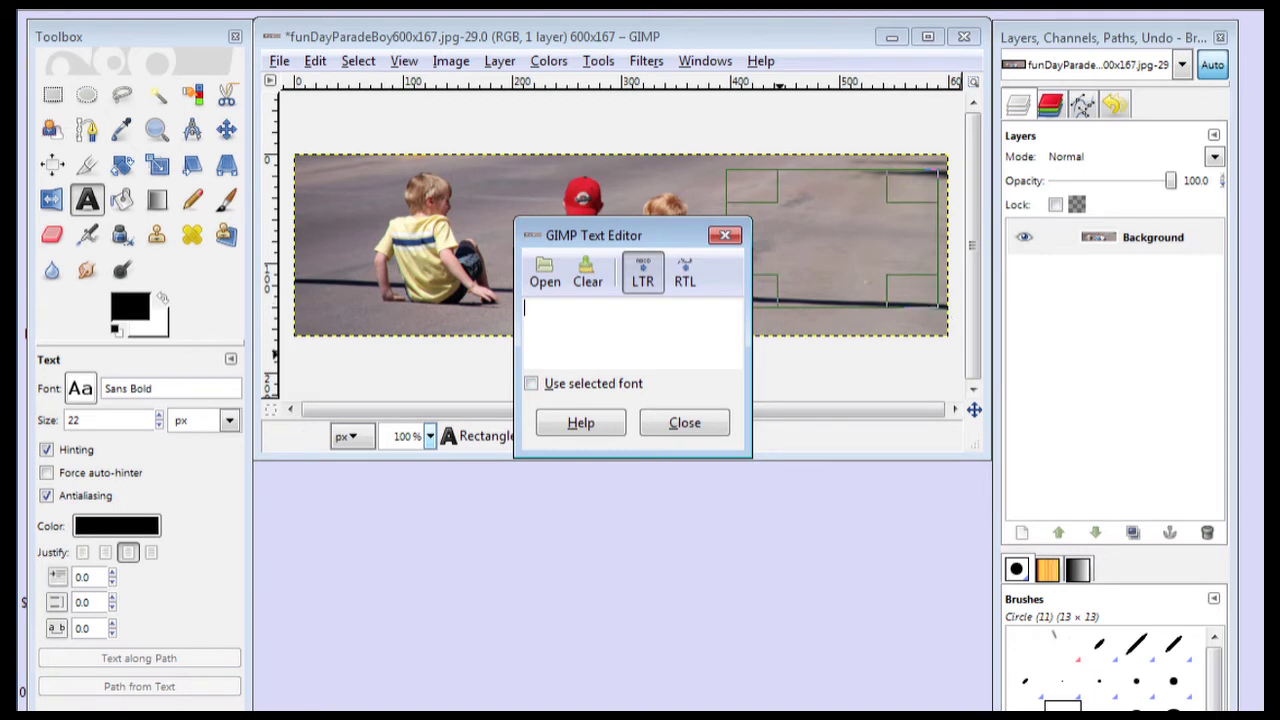
type("Fun ")
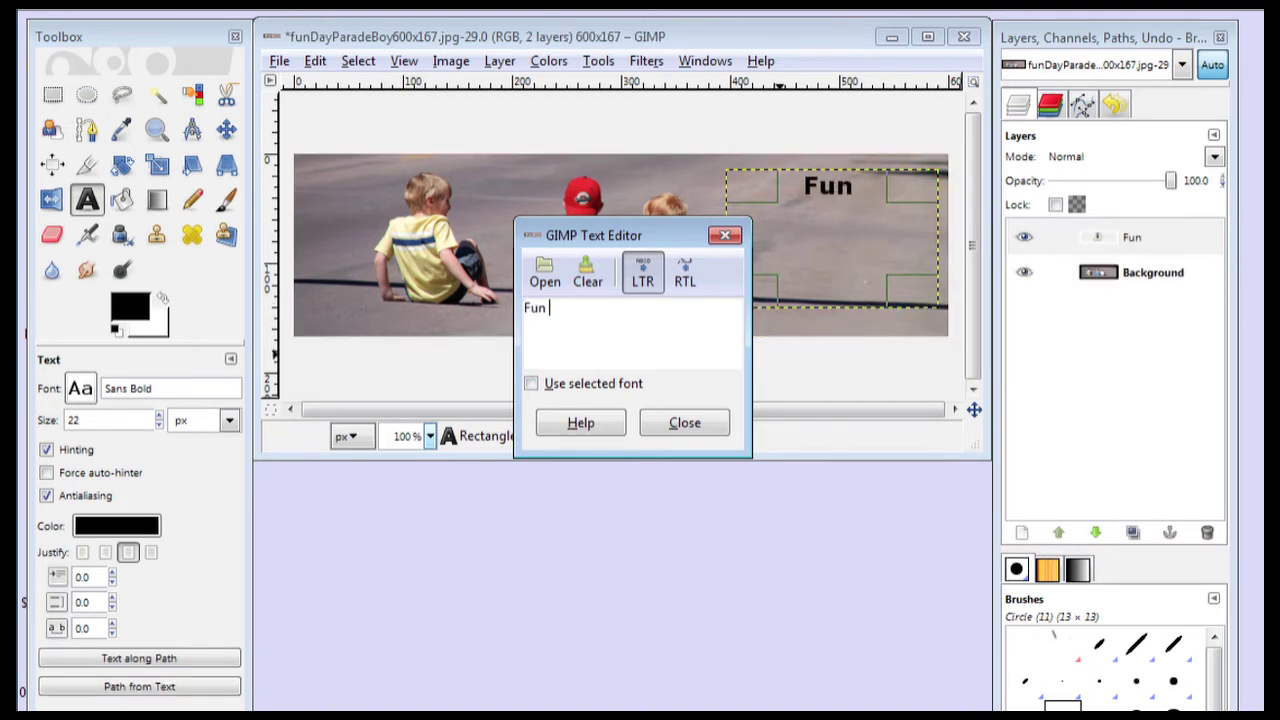
type("Days Parade")
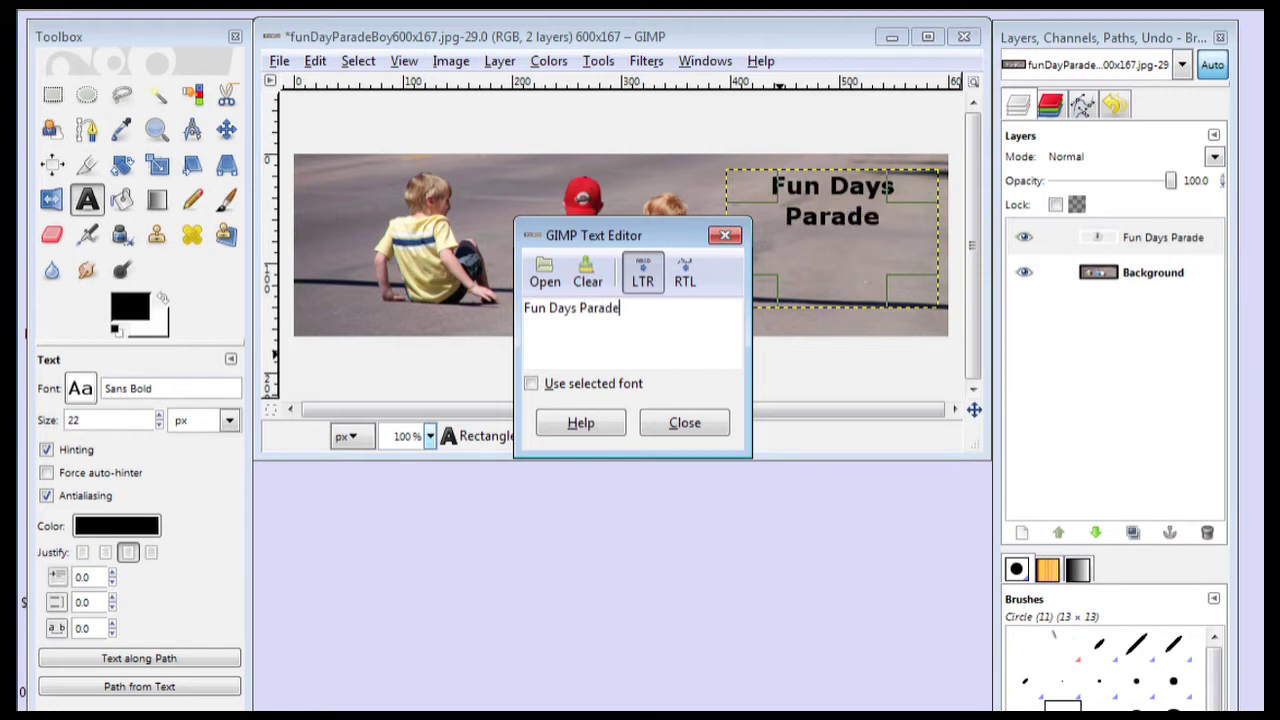
key("ctrl+shift+Left")
key("ctrl+shift+Left")
key("ctrl+shift+Left")
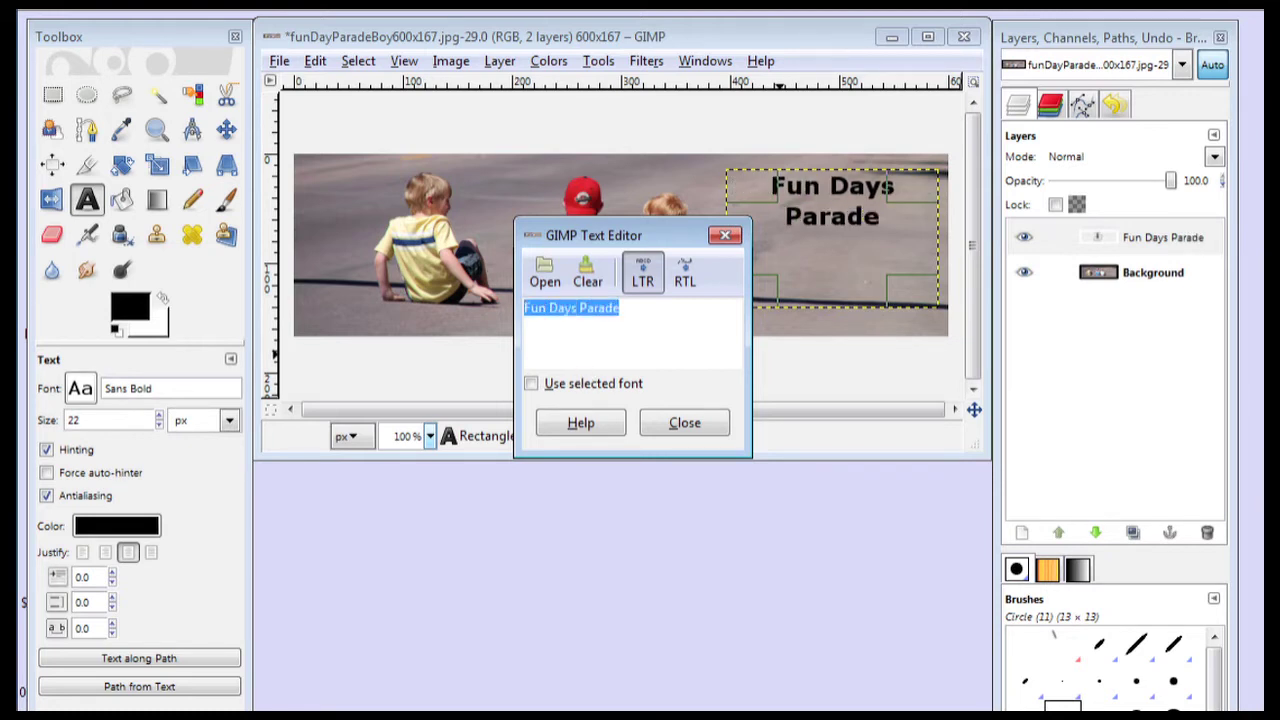
Step: Change the selected title's font to Comic Sans MS Bold
left_click(83, 392)
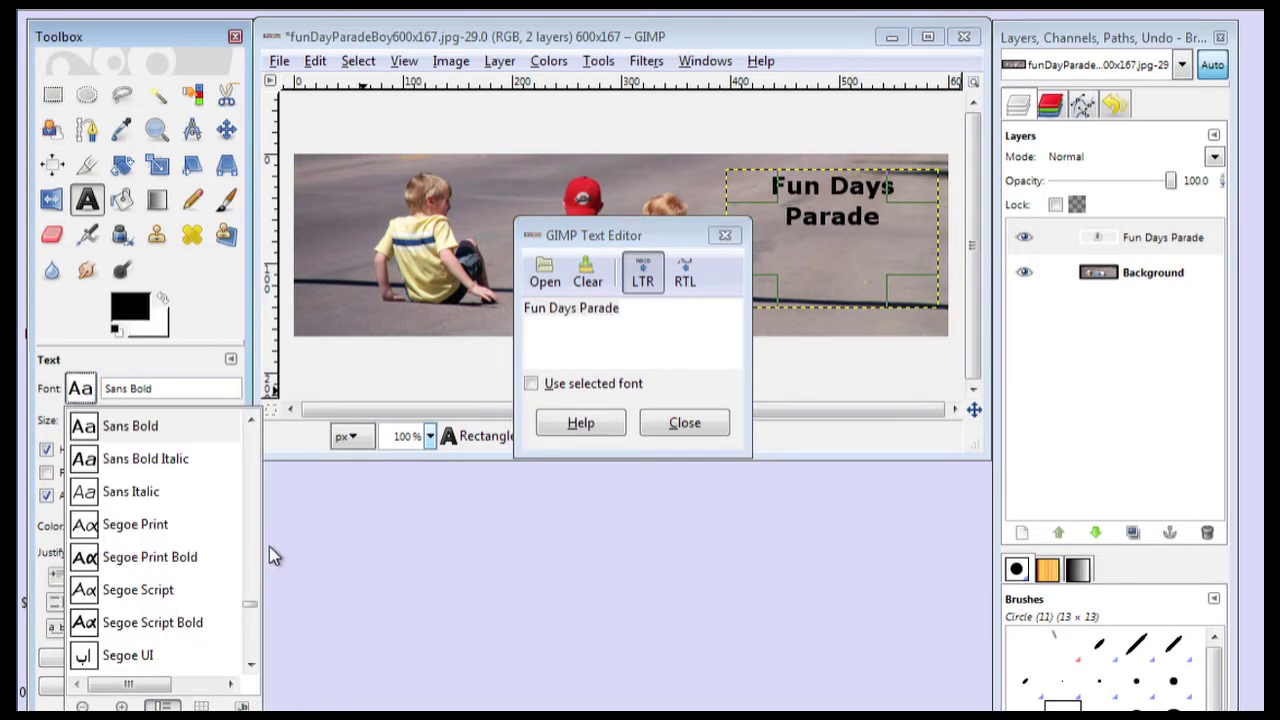
left_click_drag(253, 603, 252, 485)
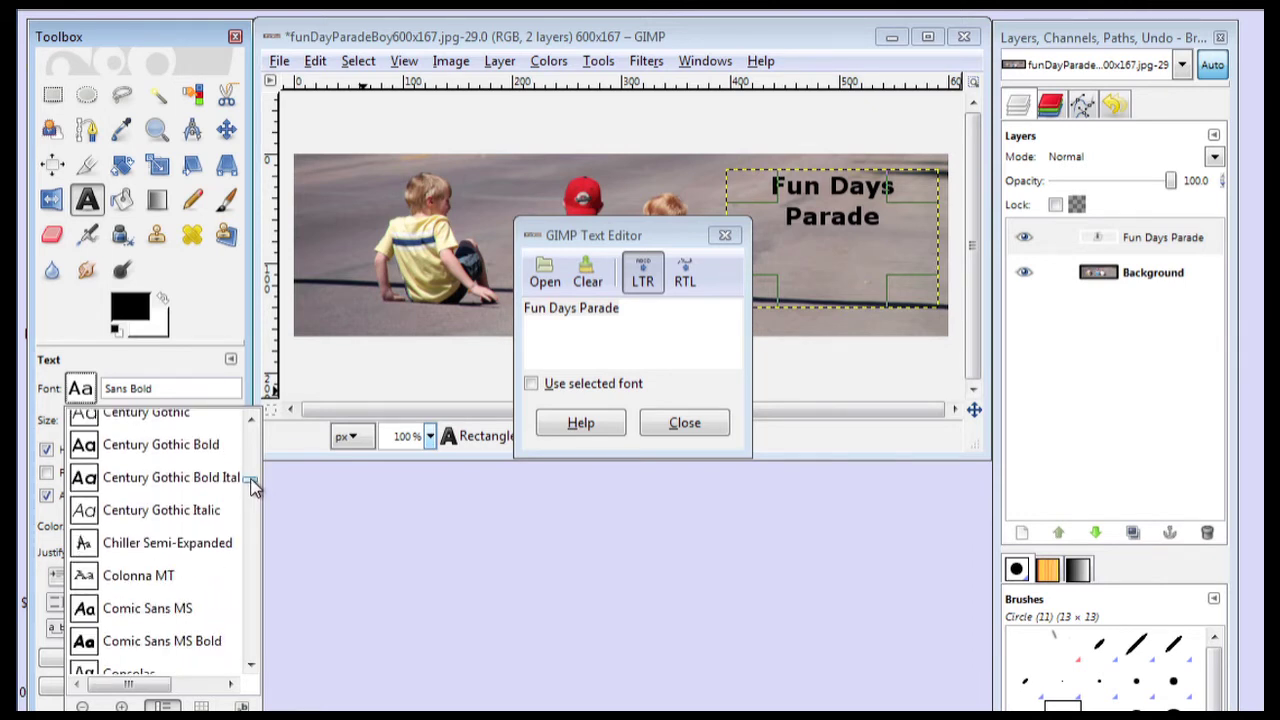
left_click(146, 638)
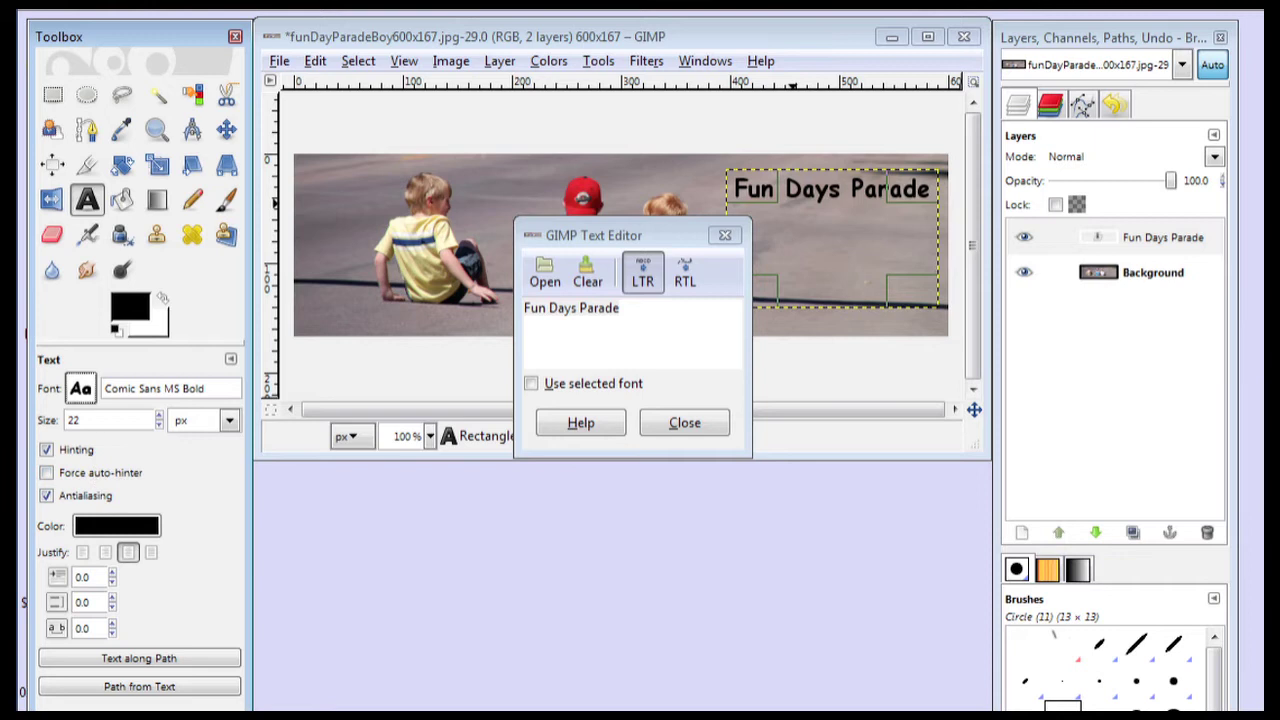
Step: Size the title at 24 px so it fits one line, keeping its original alignment
left_click(160, 417)
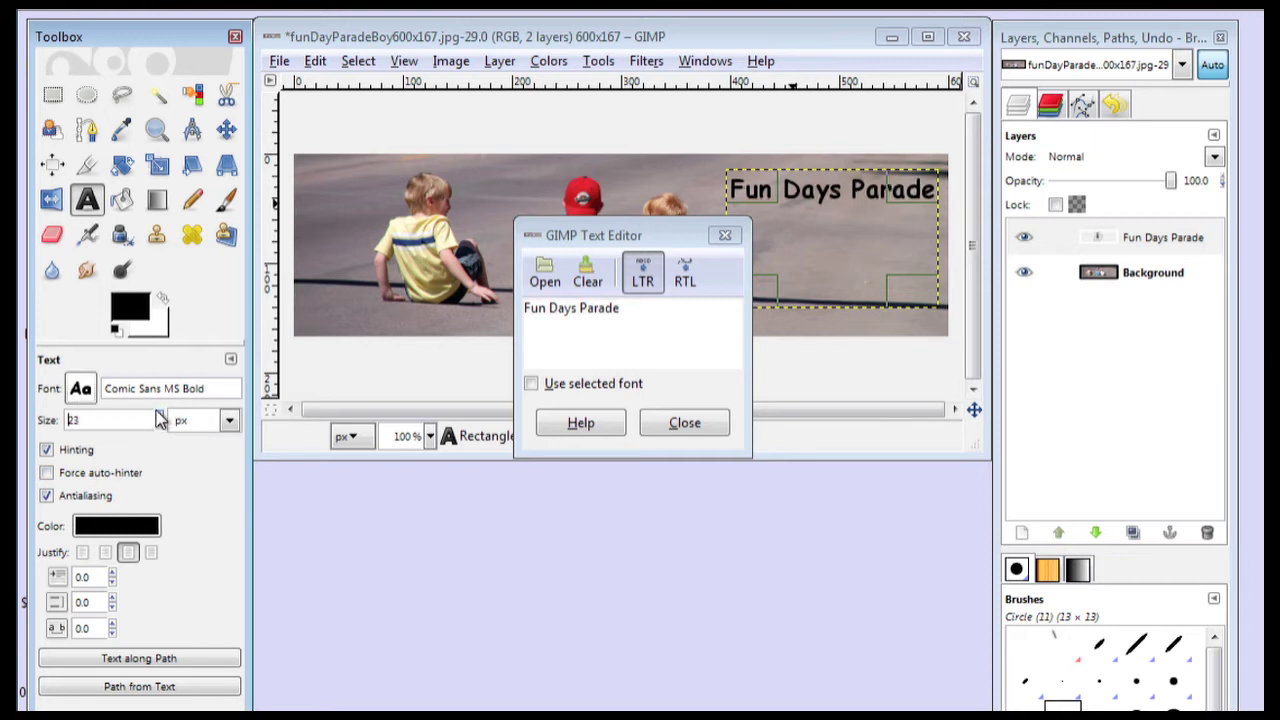
left_click(160, 417)
left_click(160, 417)
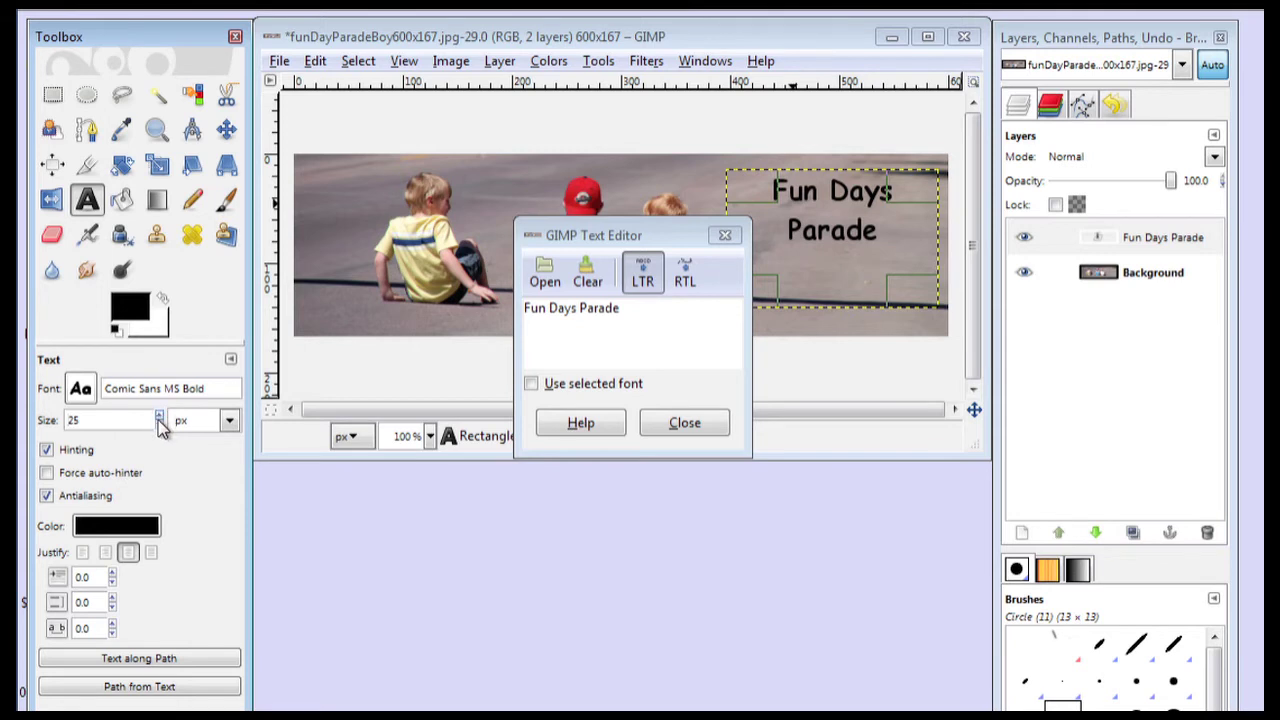
left_click(160, 417)
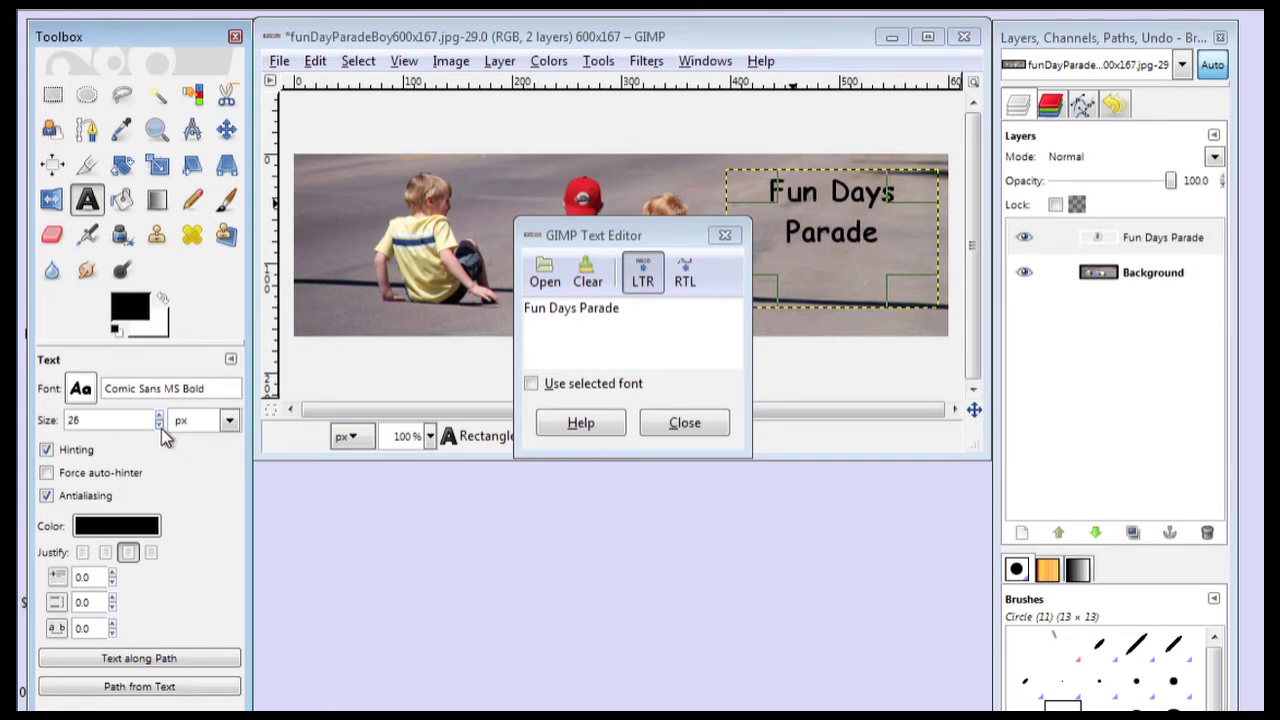
left_click(160, 424)
left_click(160, 424)
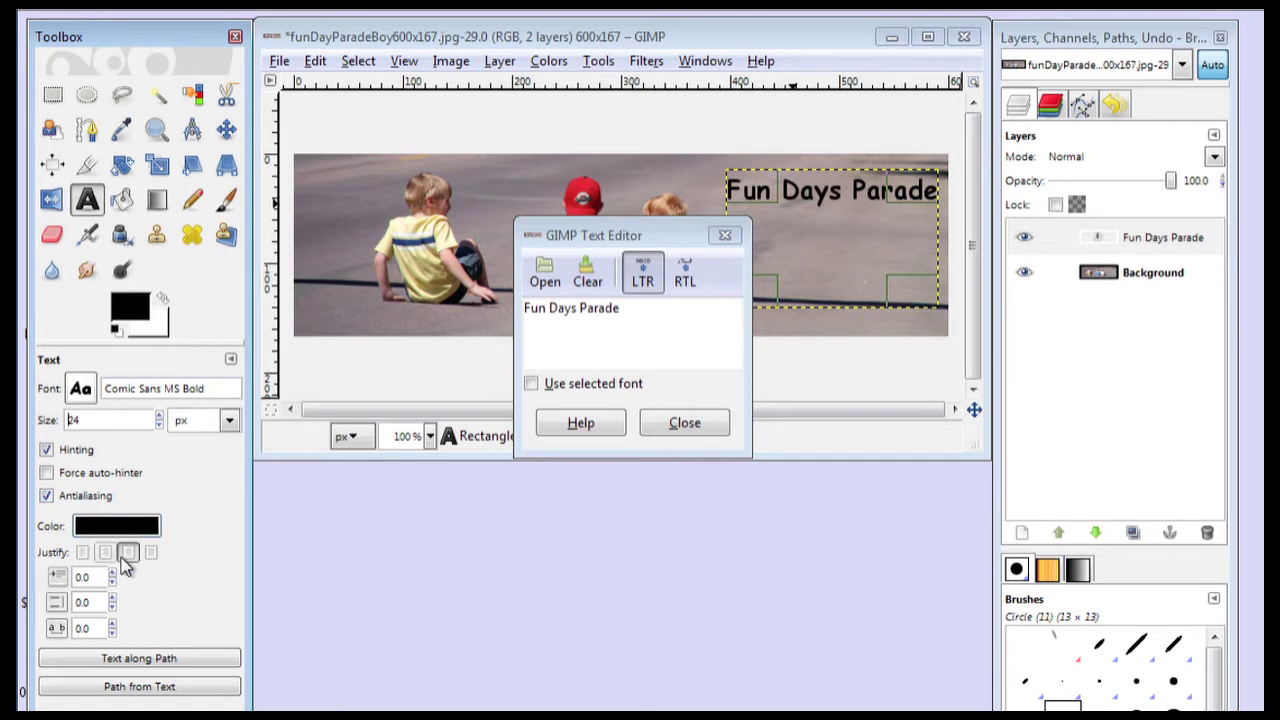
left_click(83, 556)
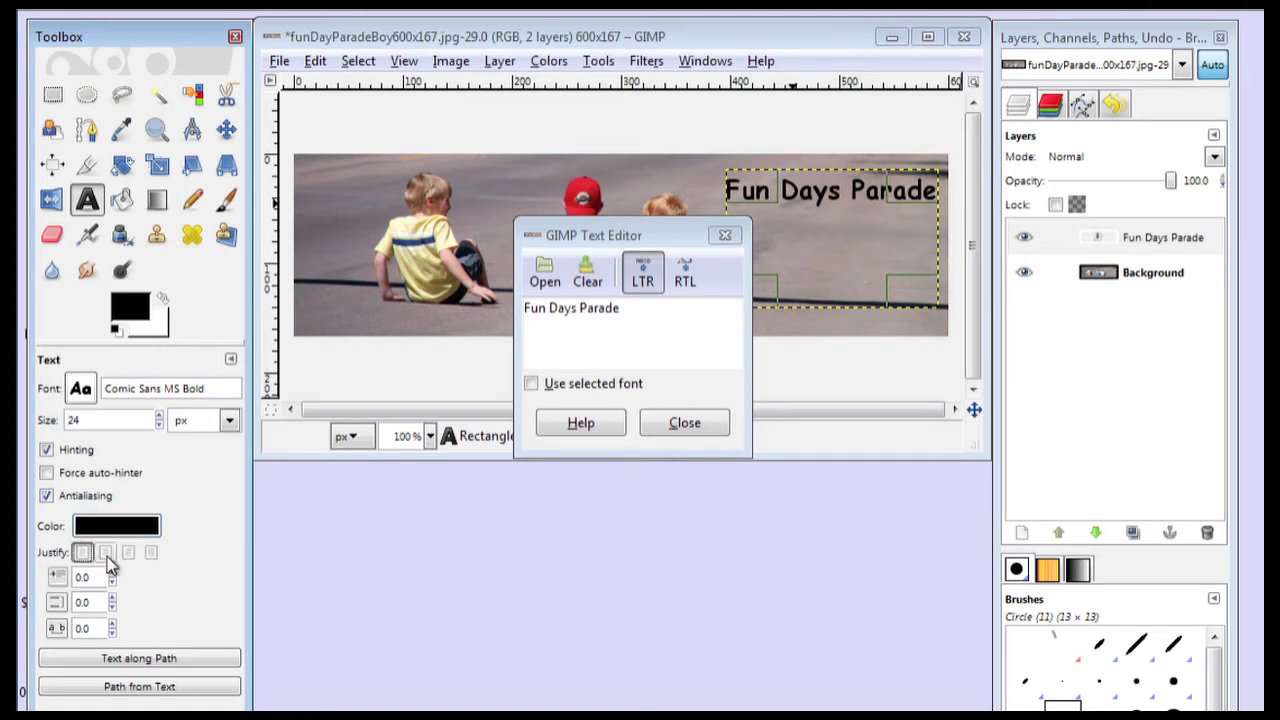
left_click(129, 555)
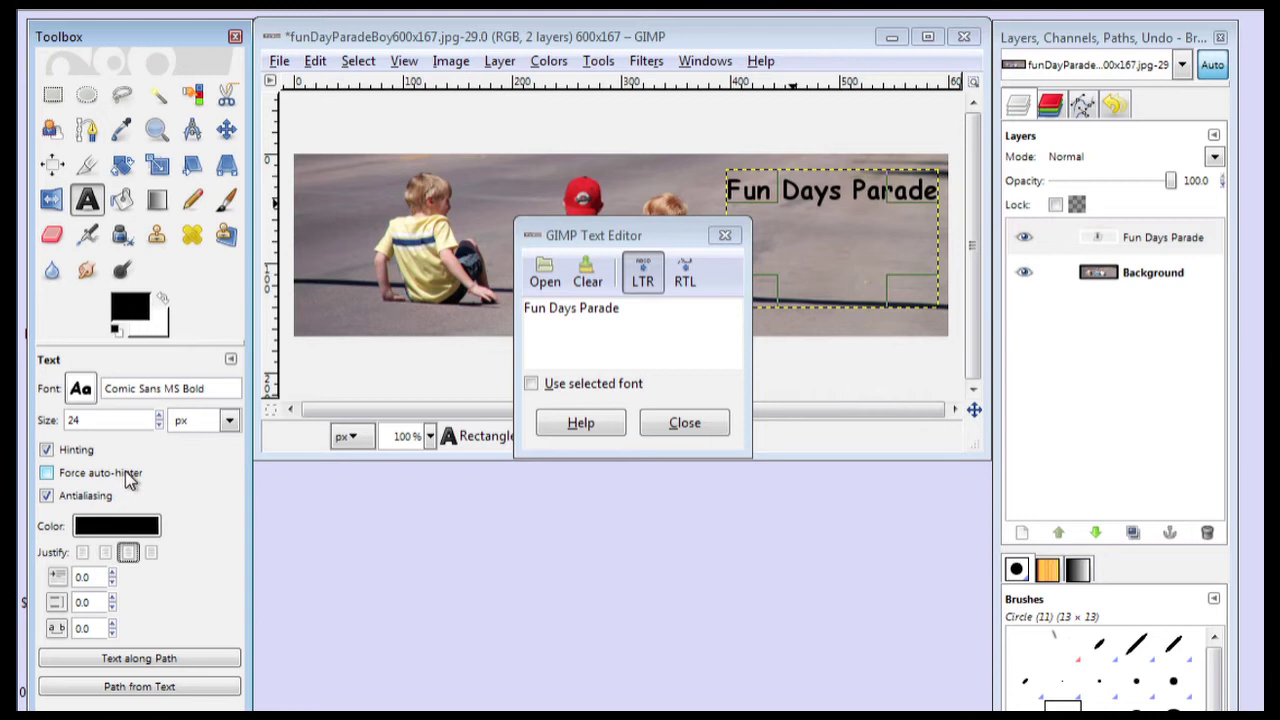
Step: Color the Fun Days Parade text medium blue (373997) in the Text Color dialog
left_click(117, 530)
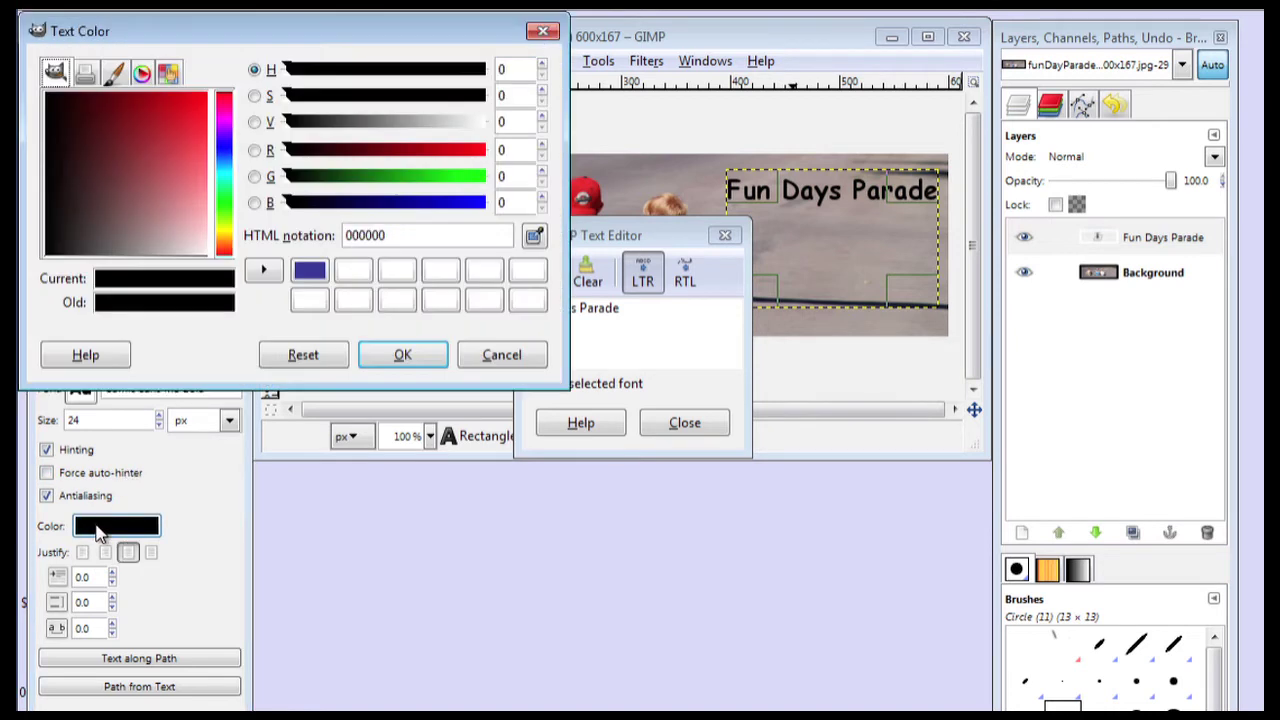
left_click(388, 205)
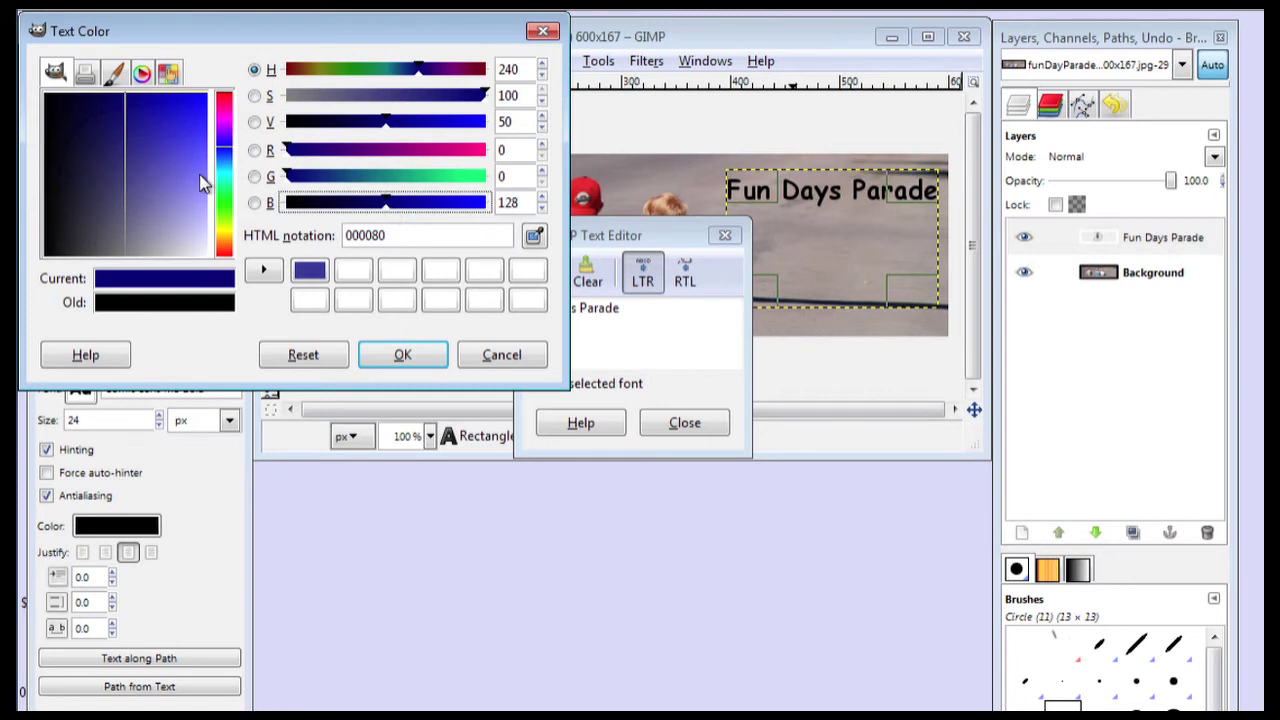
left_click(146, 121)
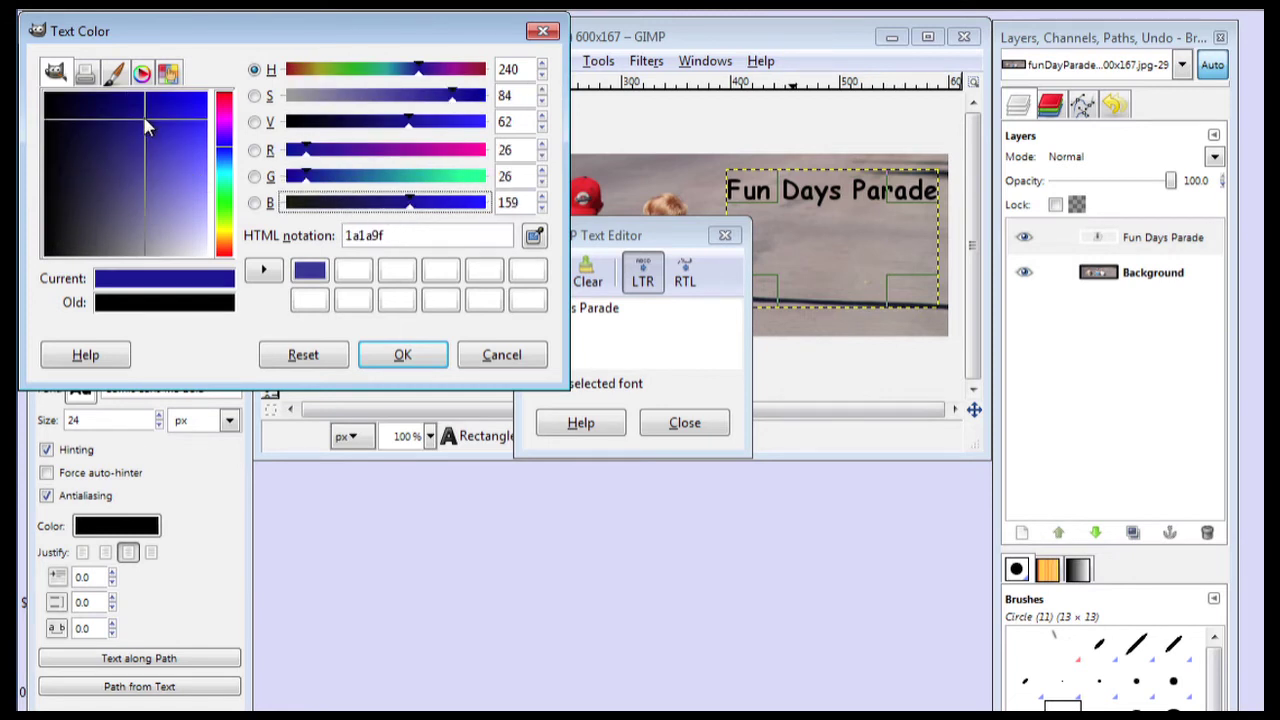
mouse_move(145, 119)
left_mouse_down()
mouse_move(194, 134)
mouse_move(200, 166)
mouse_move(166, 171)
mouse_move(139, 114)
left_mouse_up()
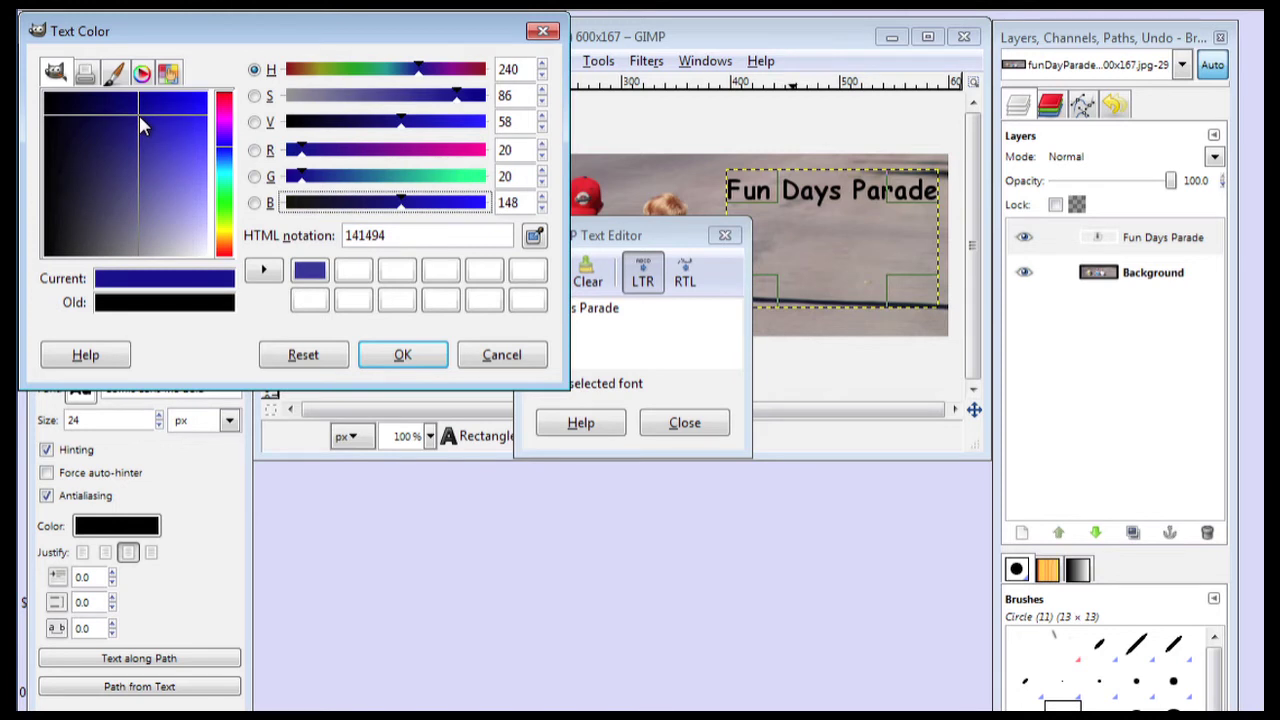
left_click(265, 277)
left_click(355, 278)
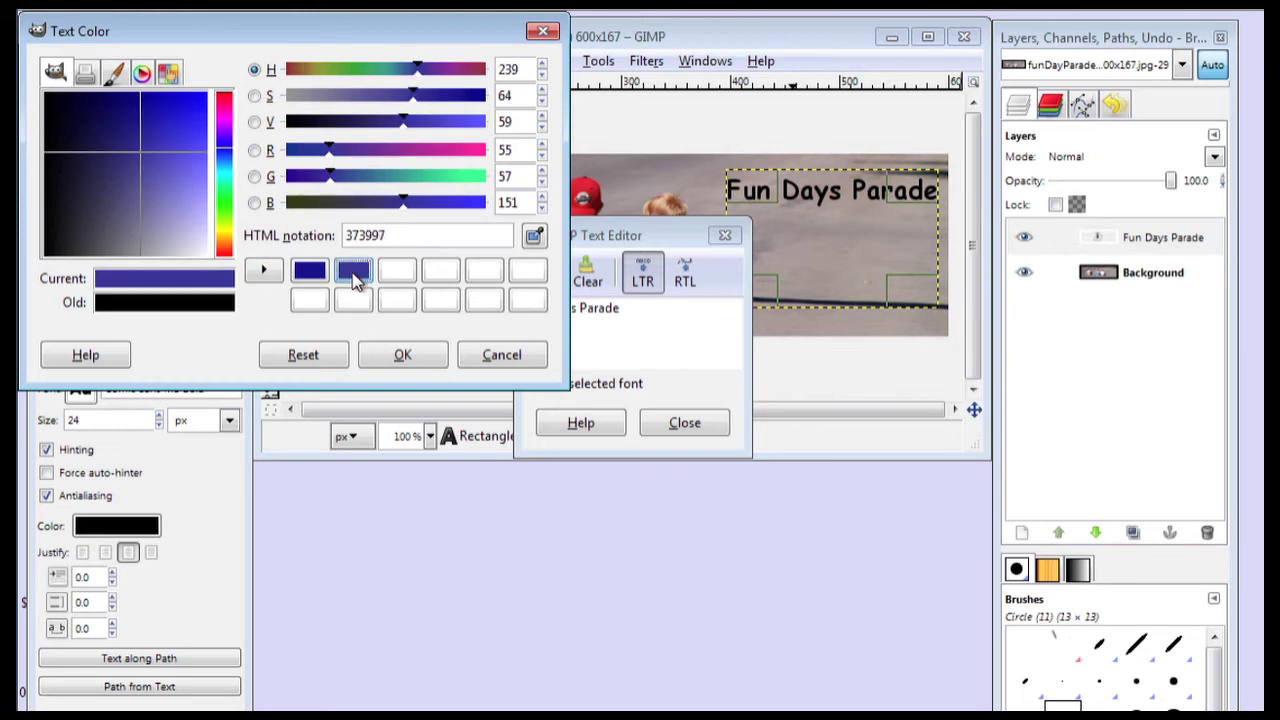
left_click(405, 360)
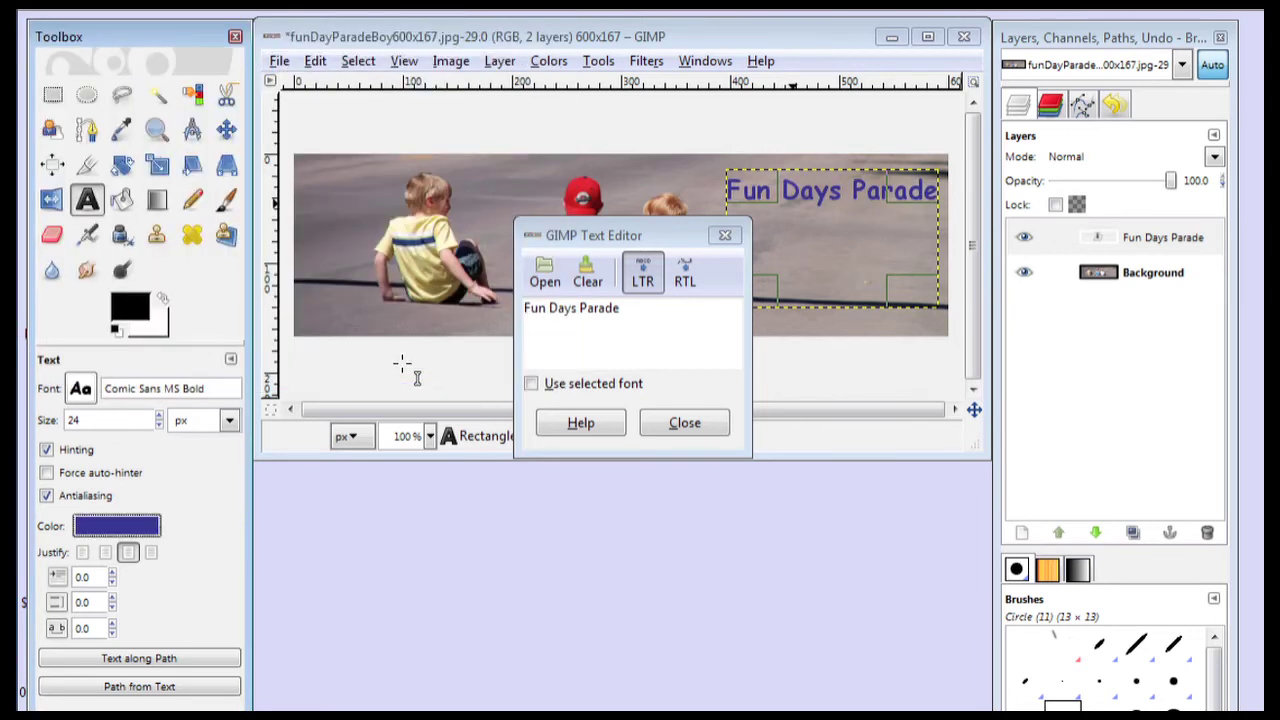
Step: Undo the accidental move, enlarge the text box, and nudge the title into the top-right corner
left_click(685, 423)
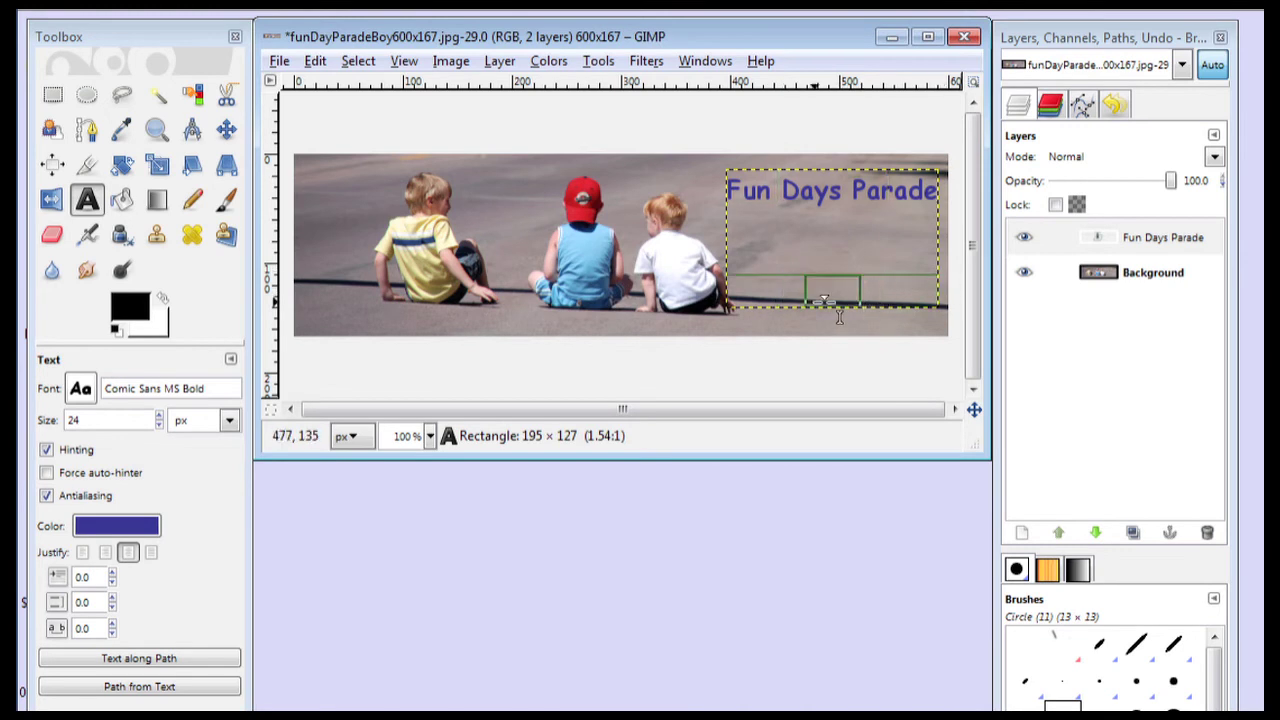
left_click_drag(835, 225, 399, 240)
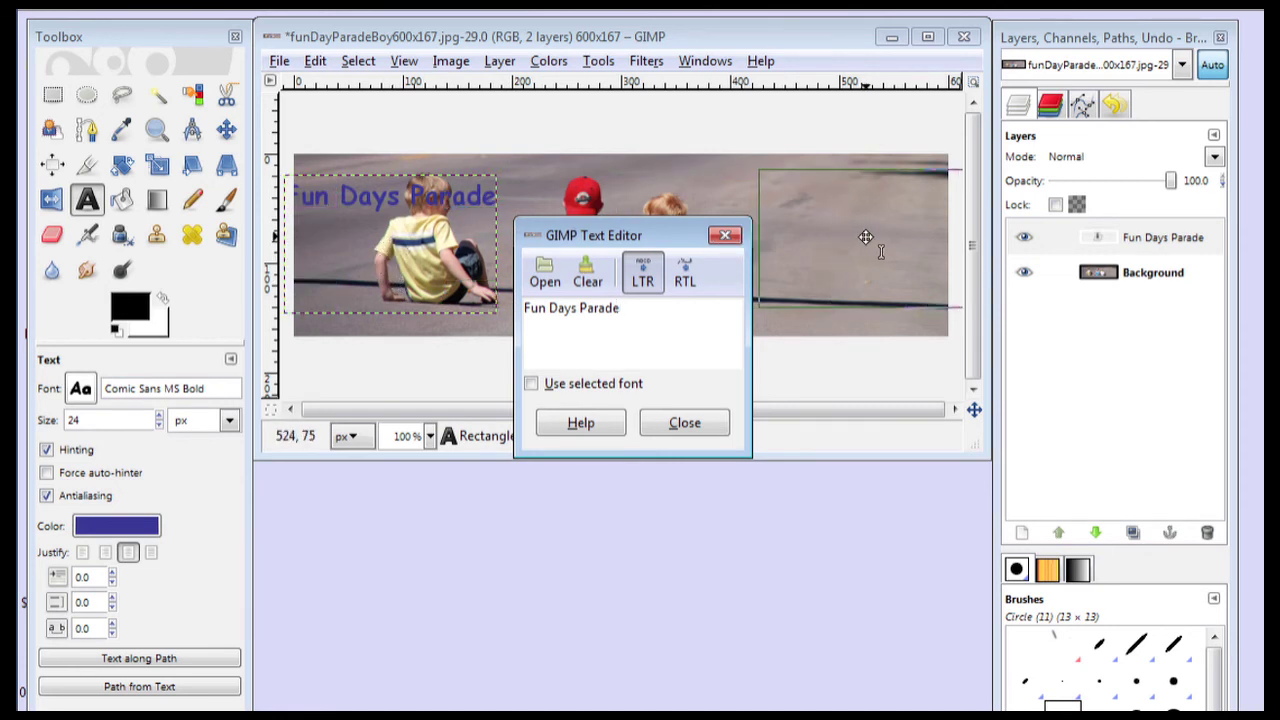
key("ctrl+z")
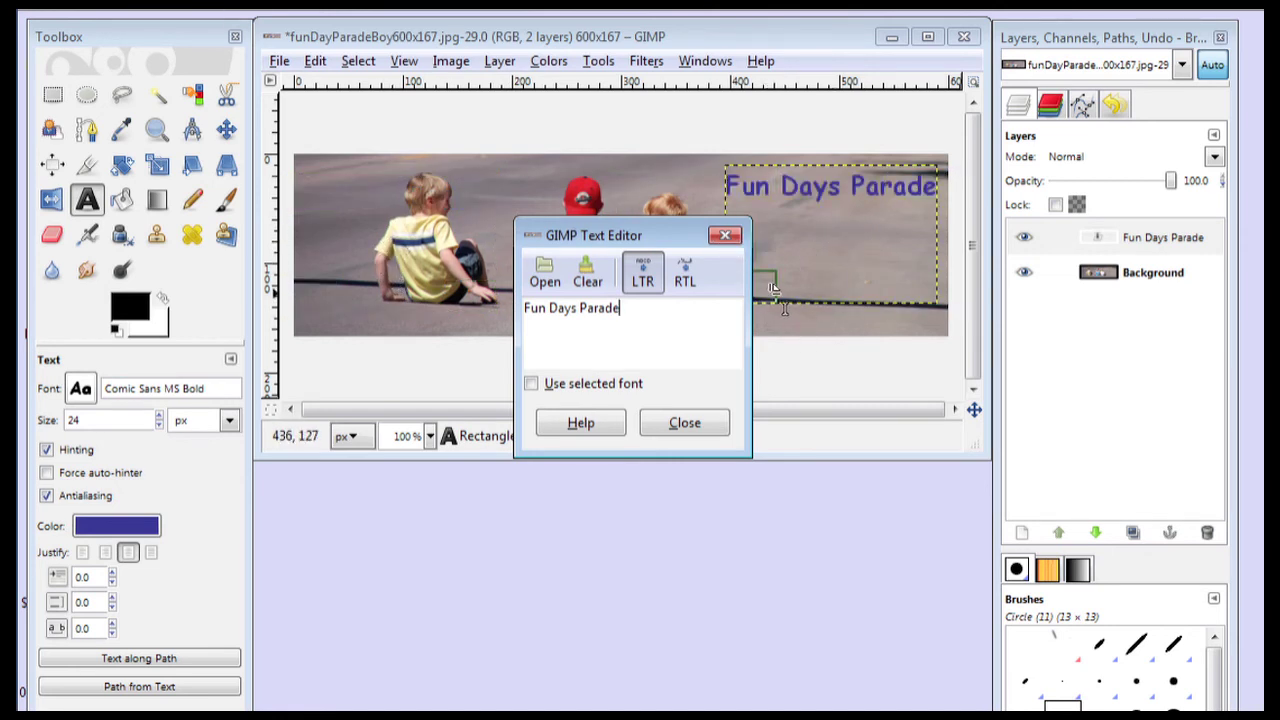
left_click_drag(648, 236, 392, 492)
left_click_drag(760, 288, 716, 322)
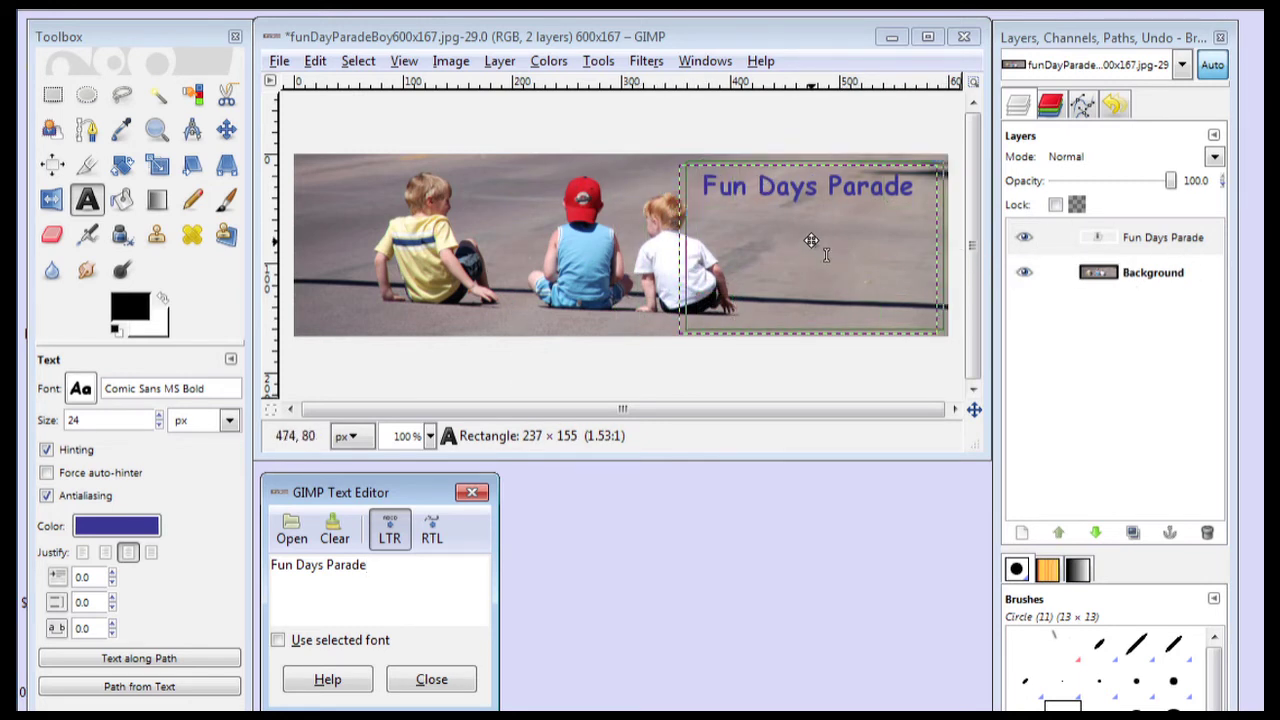
left_click_drag(811, 246, 817, 238)
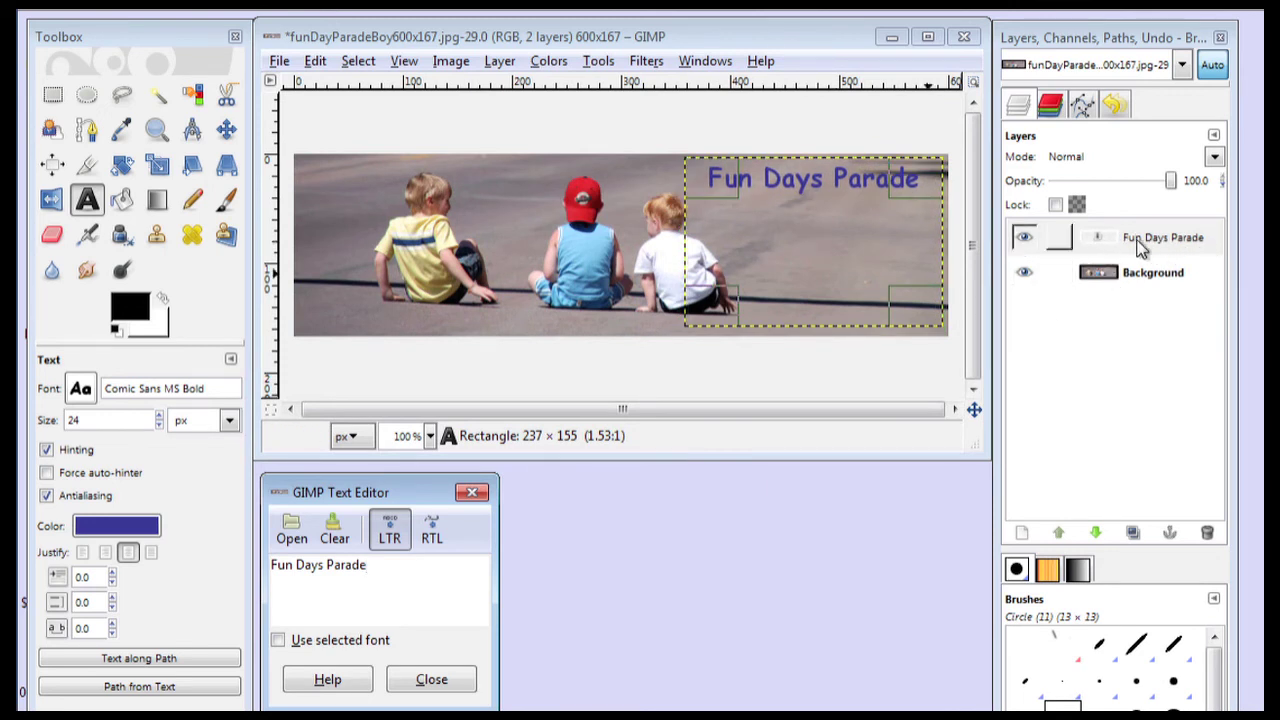
left_click(634, 312)
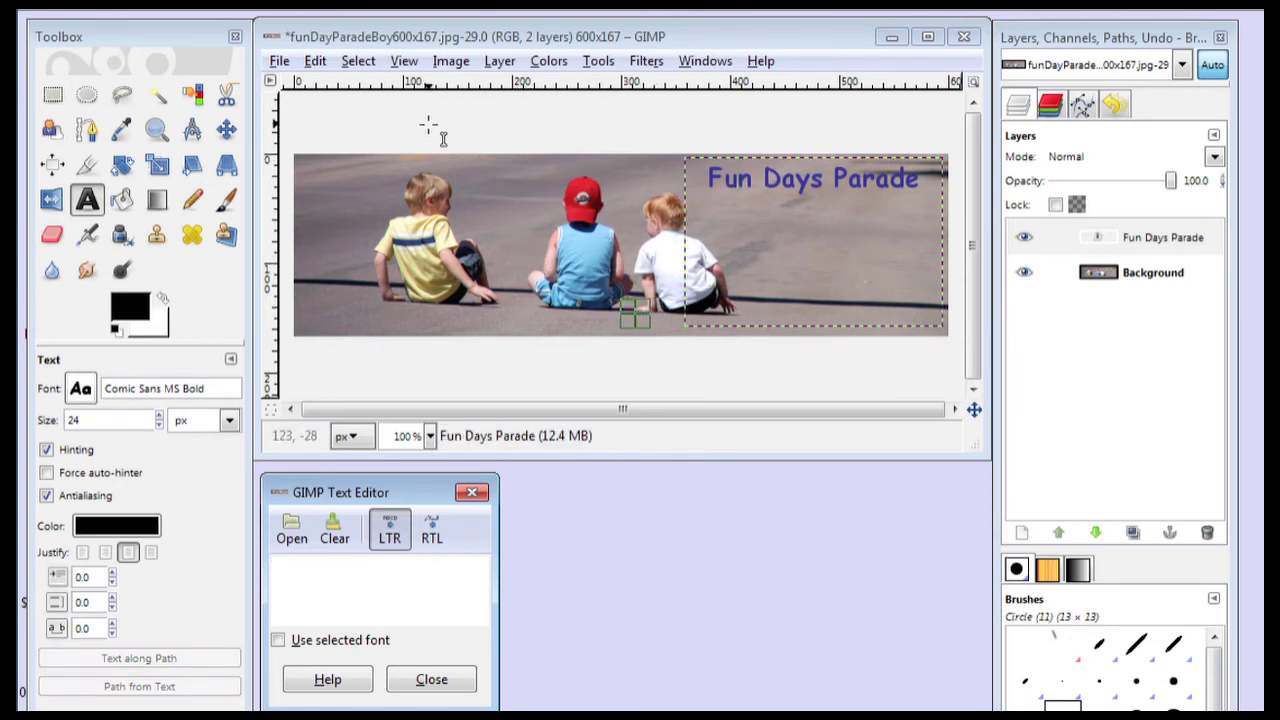
Step: Use File > Save As and rename the file funDayParadeBoyText.jpg
left_click(279, 62)
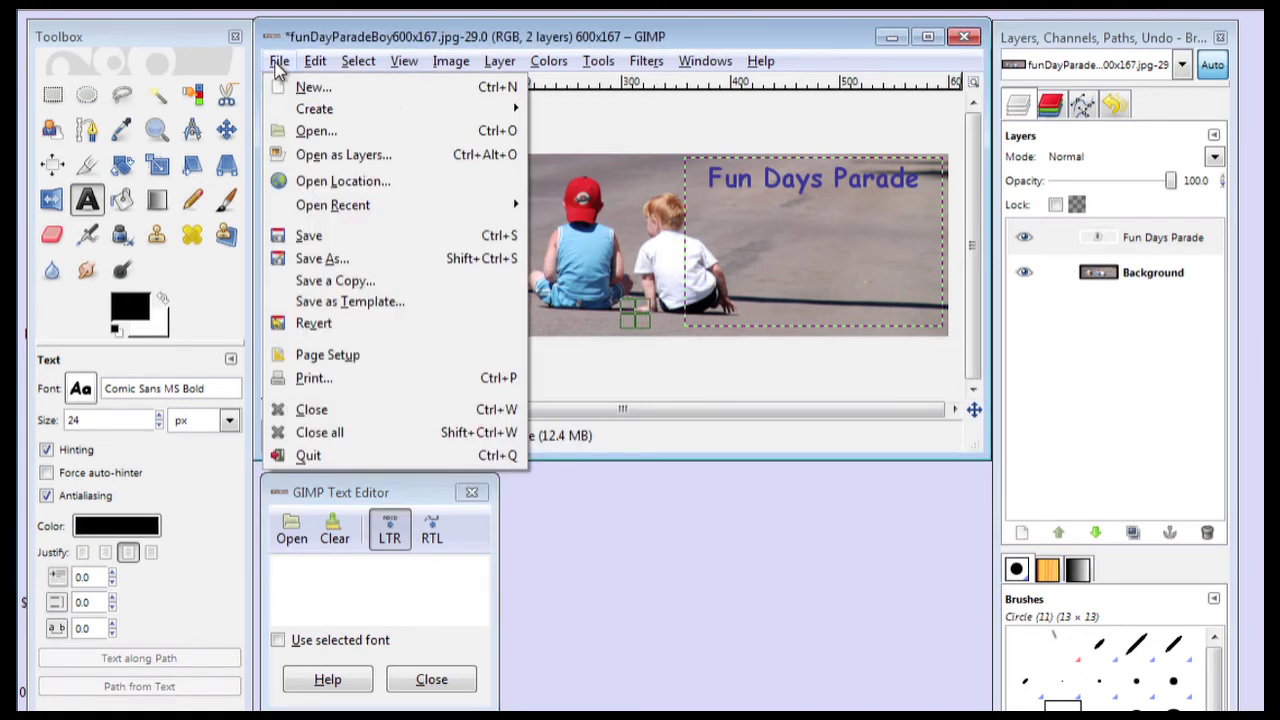
left_click(322, 260)
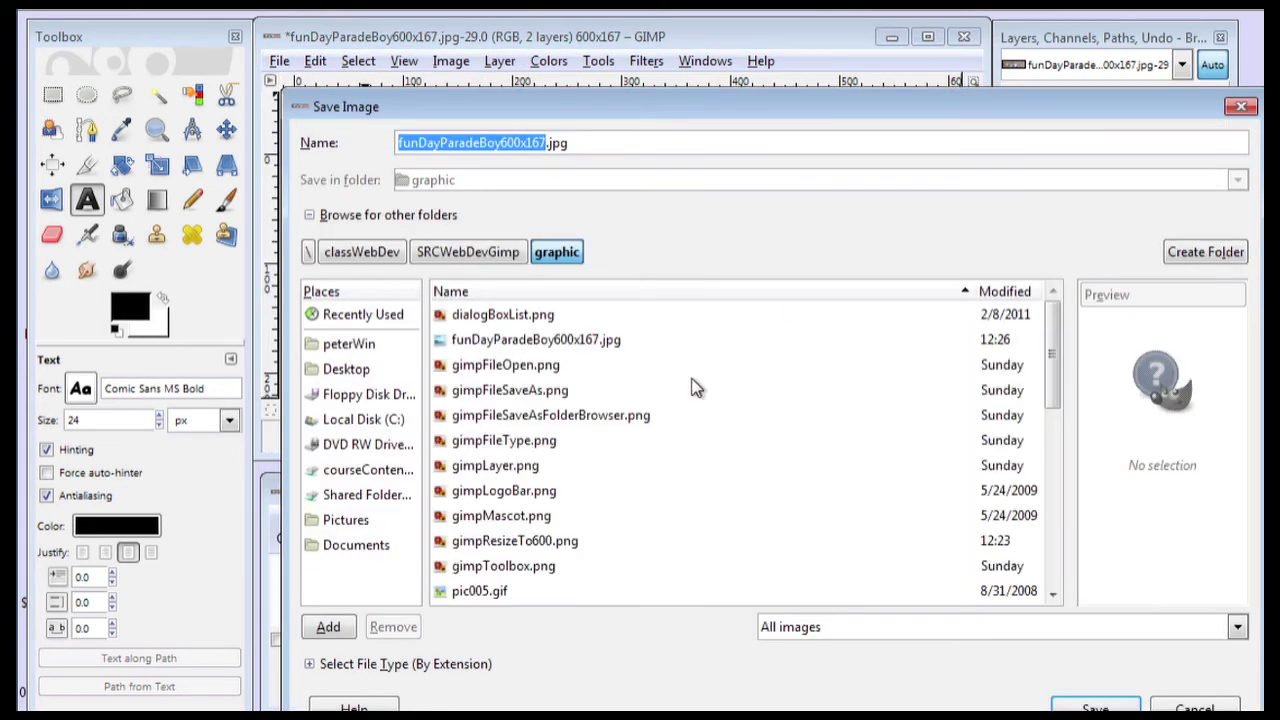
left_click(543, 146)
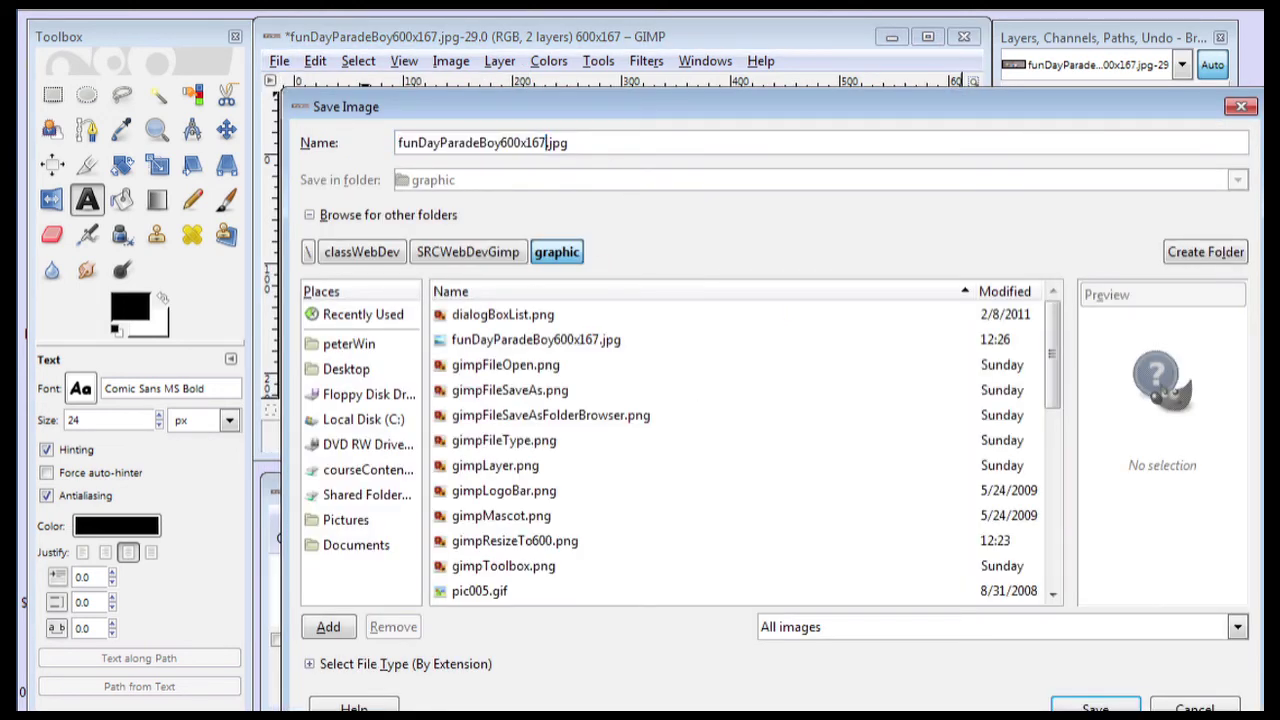
key("BackSpace")
key("BackSpace")
key("BackSpace")
key("BackSpace")
key("BackSpace")
key("BackSpace")
key("BackSpace")
type("W")
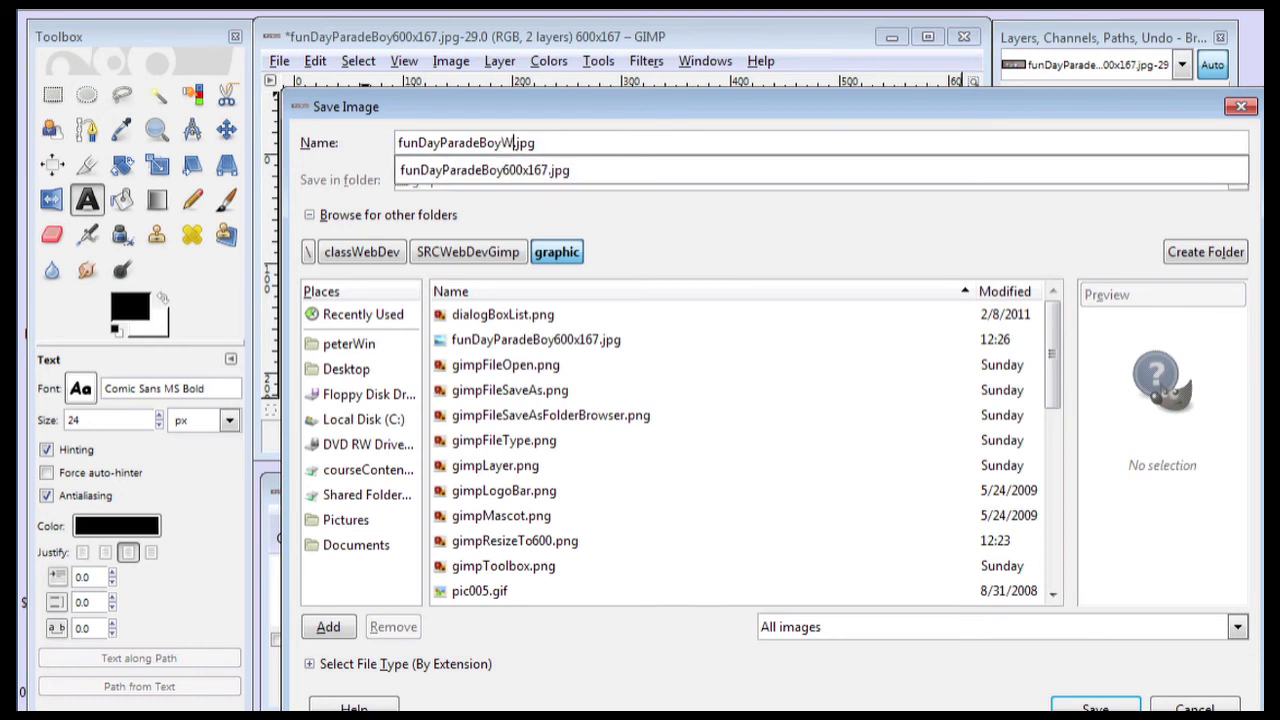
type("Te")
key("BackSpace")
key("BackSpace")
type("Text")
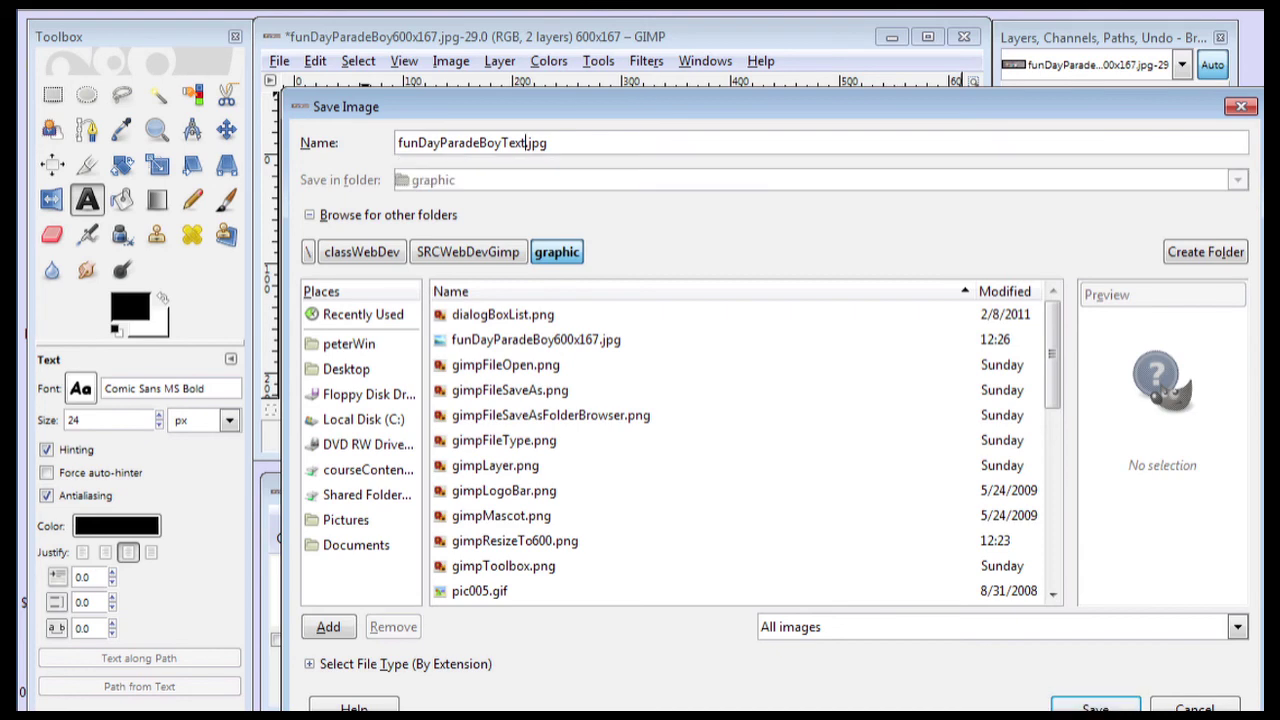
key("Escape")
Step: Export funDayParadeBoyText.jpg, accepting the flatten prompt and JPEG quality 100
left_click(1110, 707)
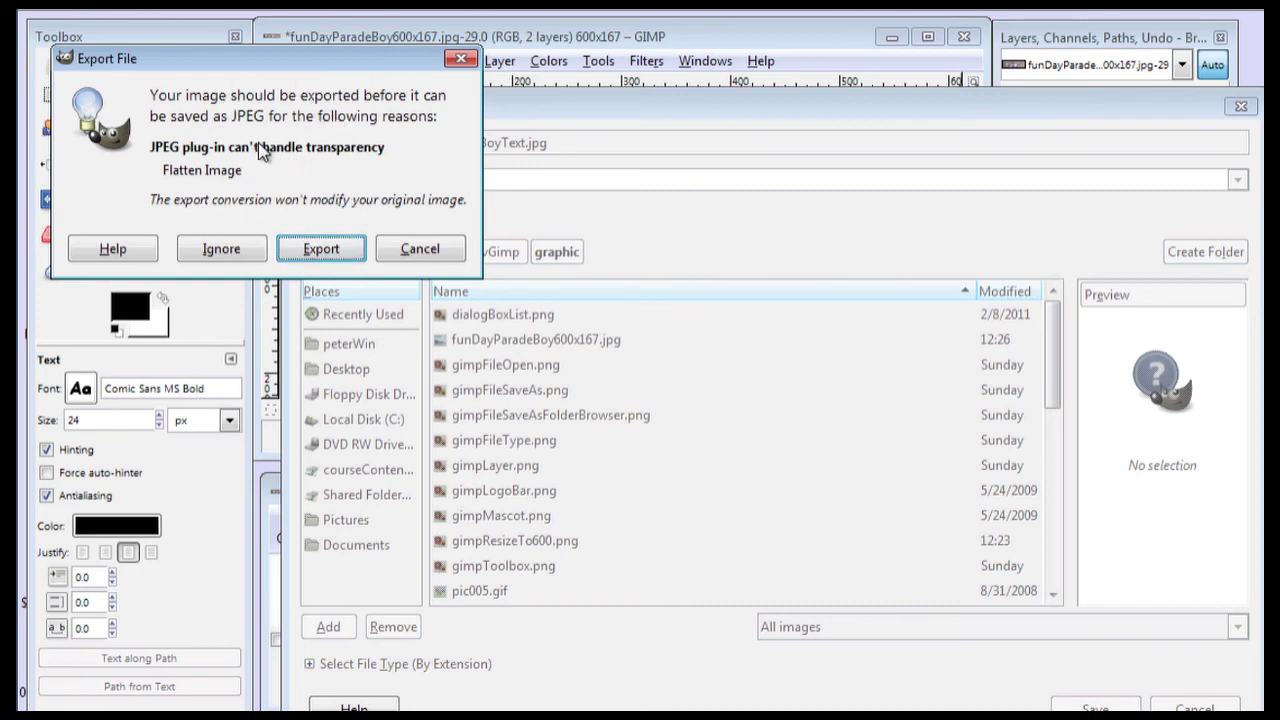
left_click(308, 252)
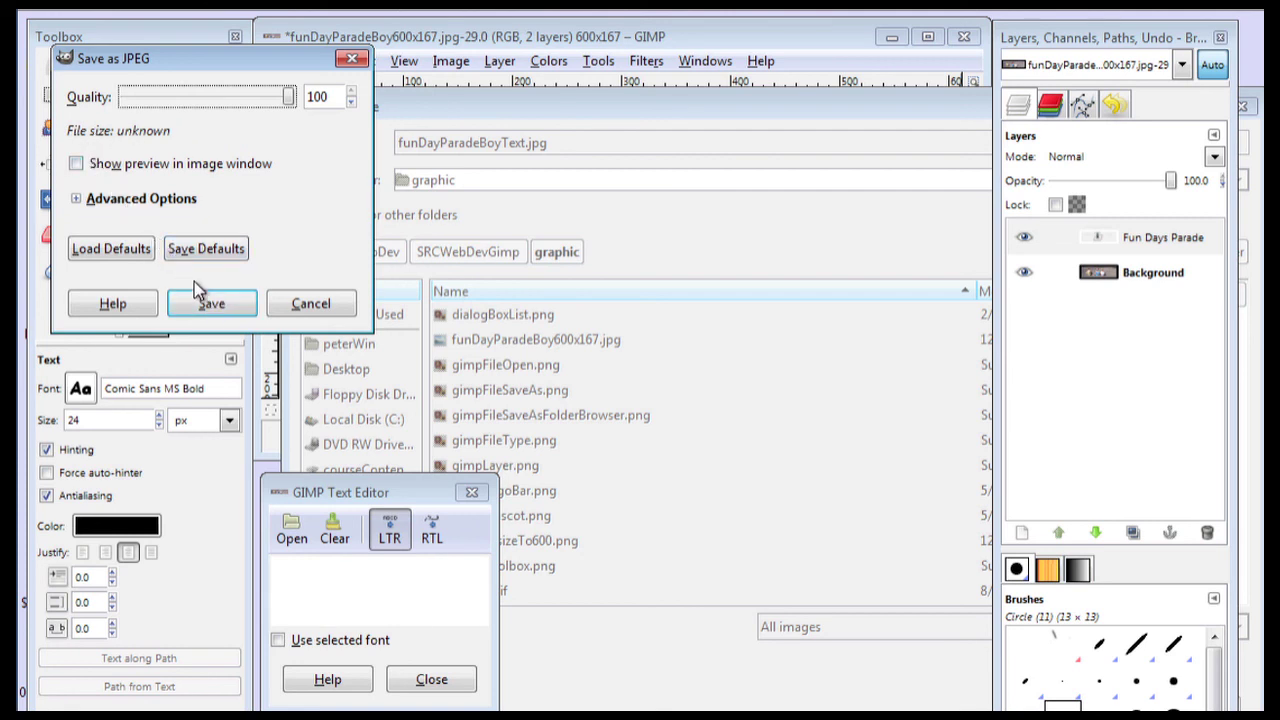
left_click(211, 303)
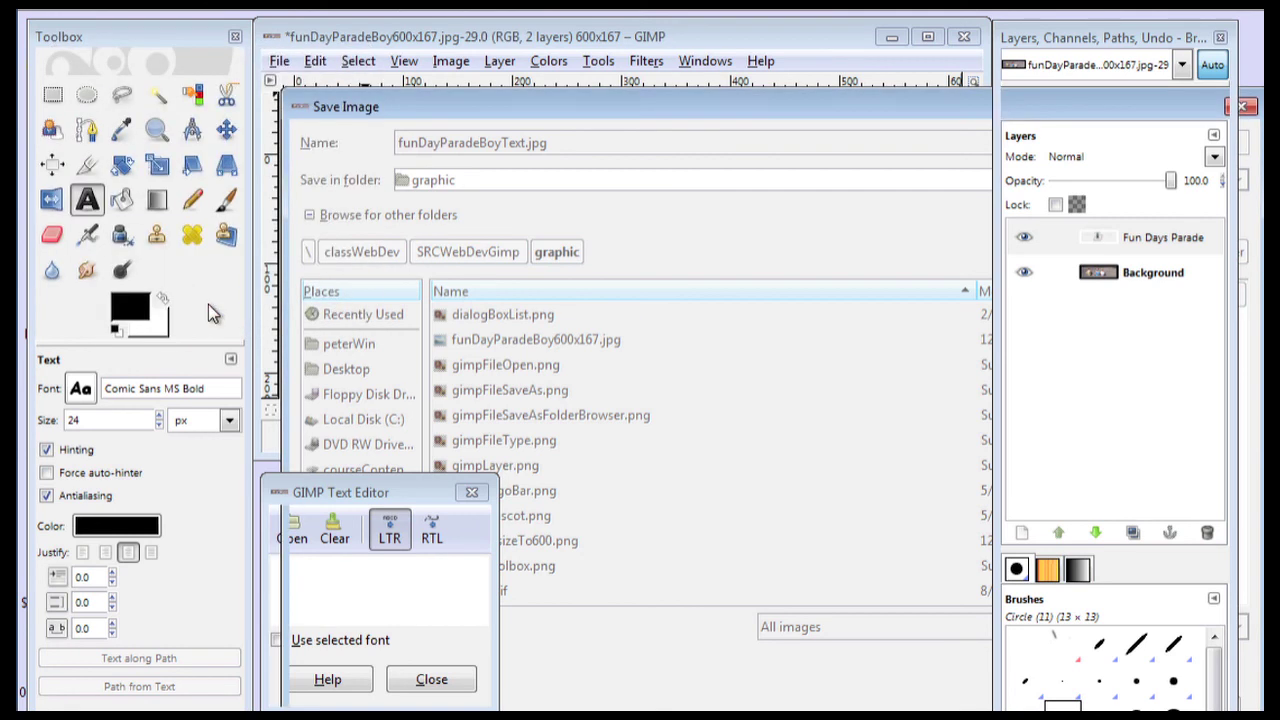